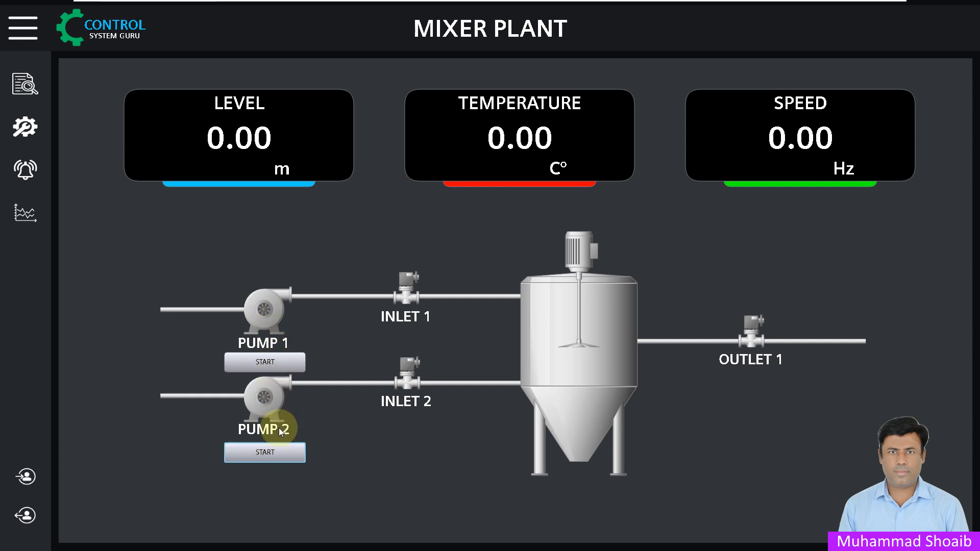
# Start Pump 1 with its START button in runtime, then try PUMP 2's START button
pyautogui.click(266, 364)
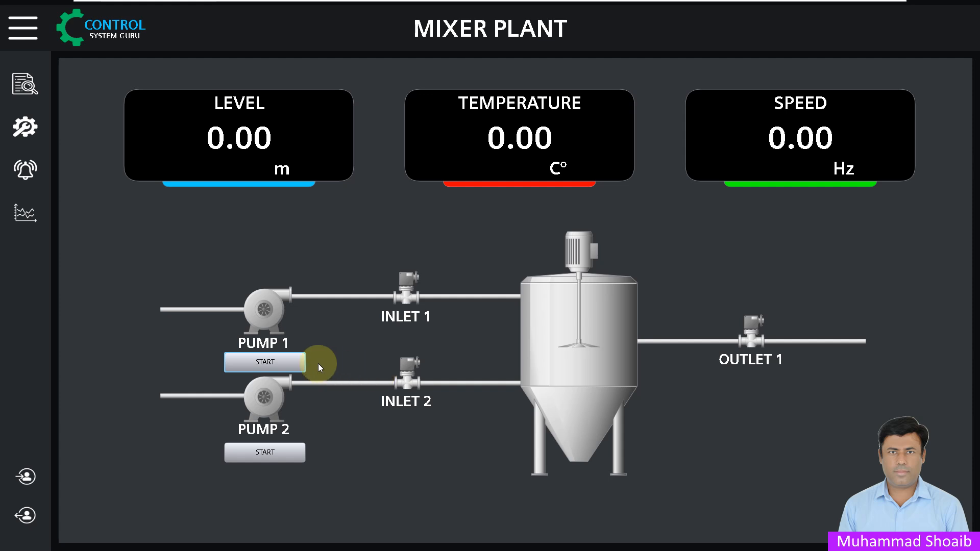
pyautogui.click(263, 456)
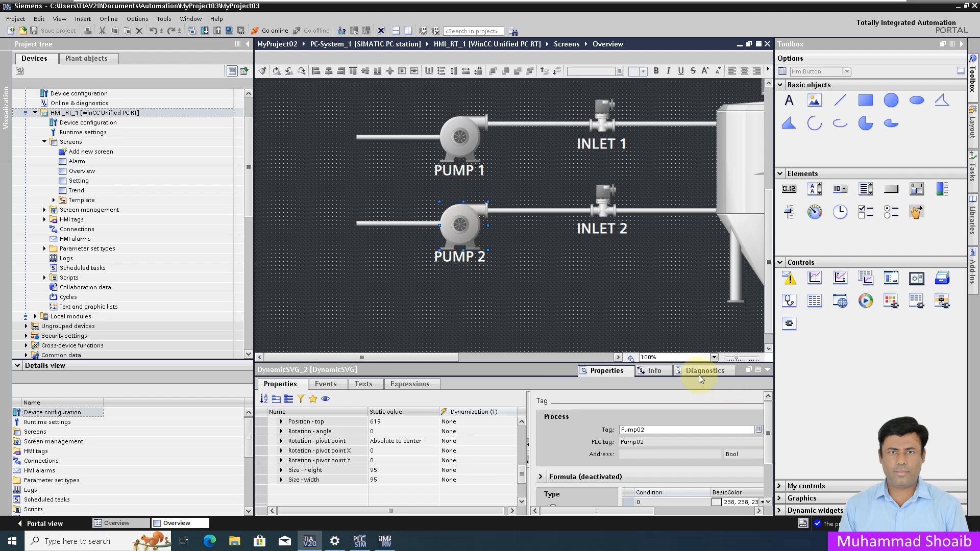
# Show the Dynamic widgets library in the Toolbox for the Overview screen
pyautogui.click(779, 511)
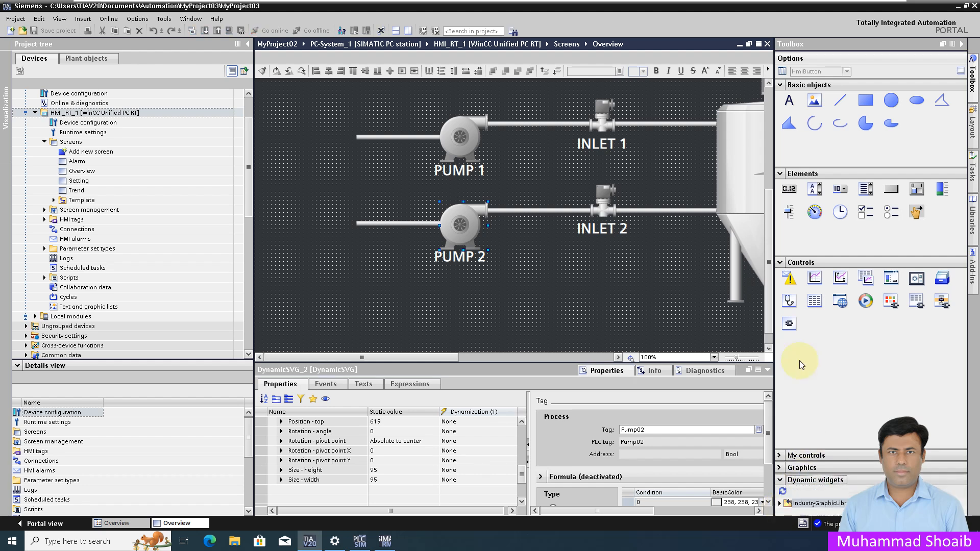
# Place a CoolPump widget from IndustryGraphicLibrary > Pumps onto the Overview screen
pyautogui.click(781, 263)
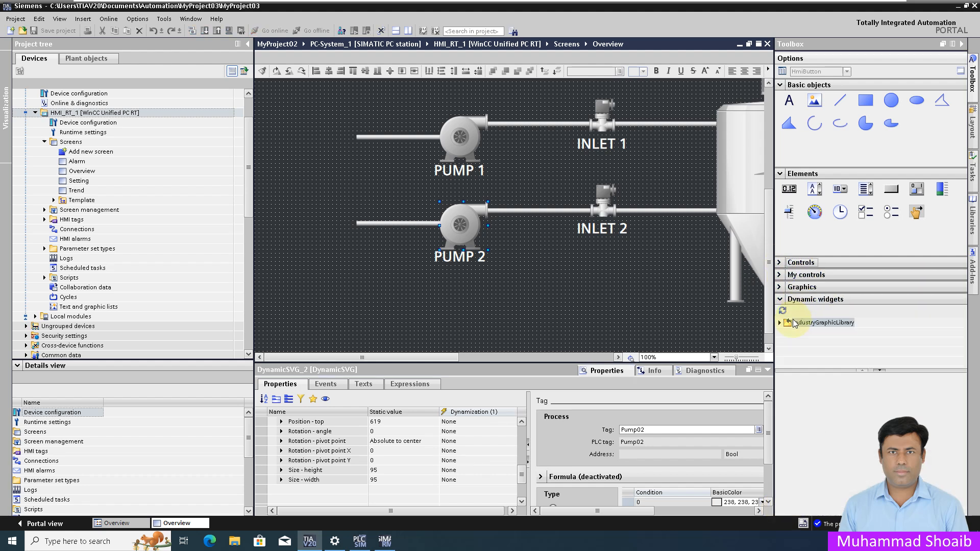
pyautogui.doubleClick(800, 323)
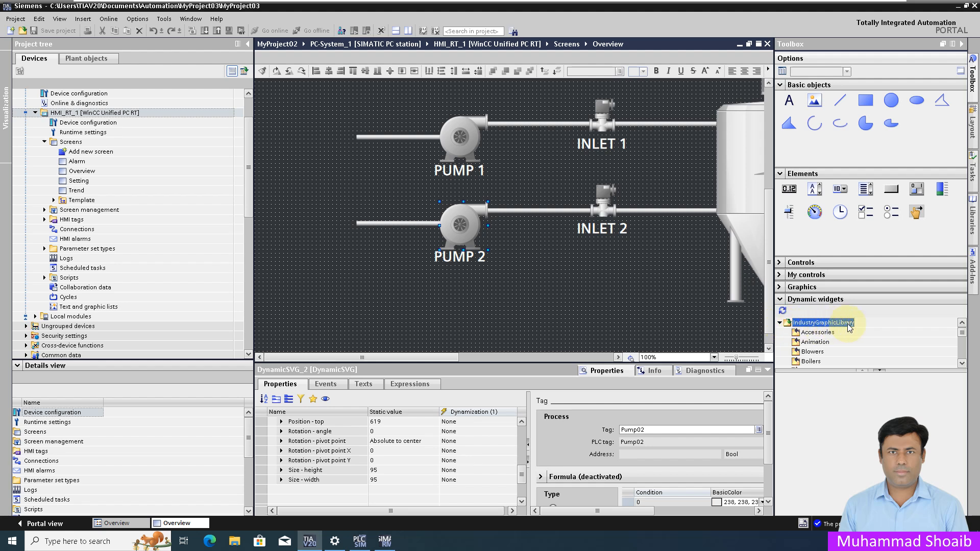
pyautogui.scroll(-3, 827, 341)
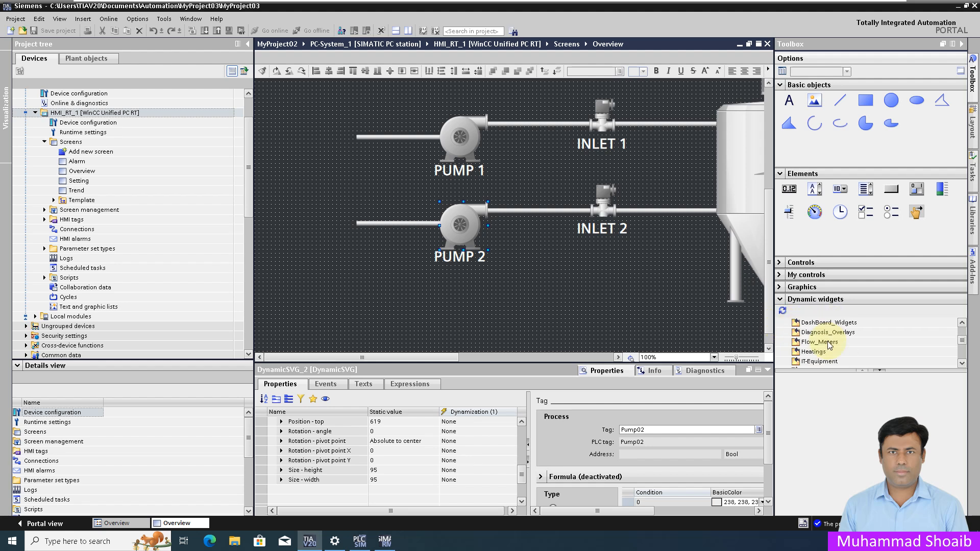
pyautogui.scroll(-2, 830, 345)
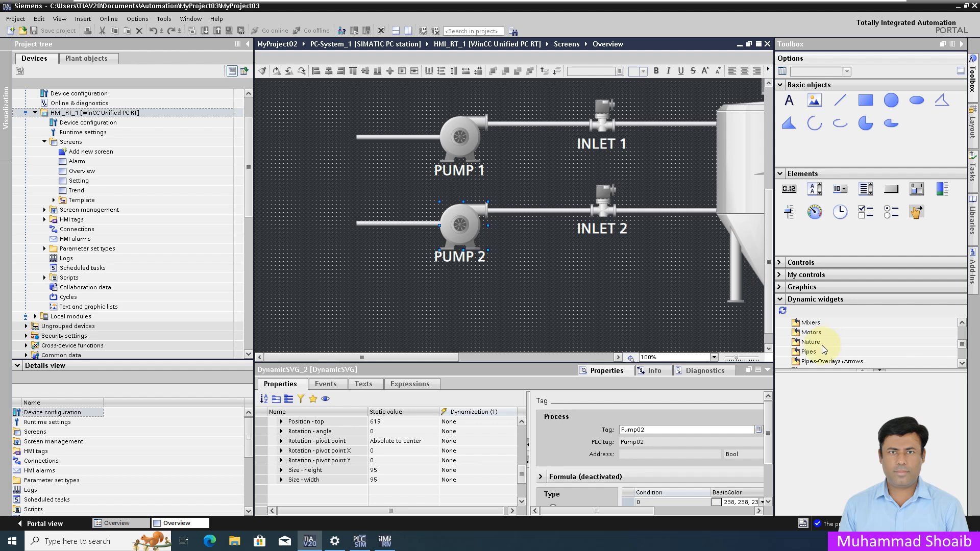
pyautogui.scroll(-1, 824, 347)
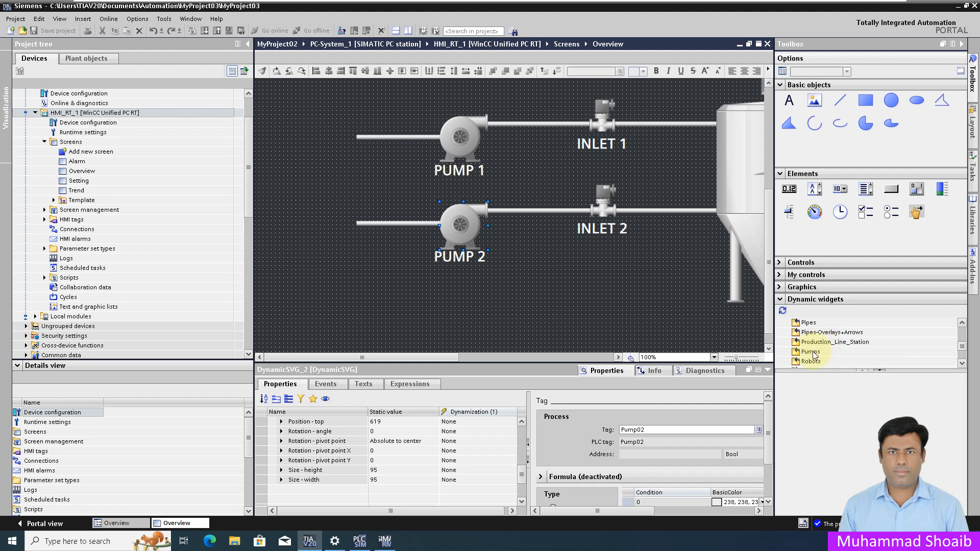
pyautogui.click(812, 352)
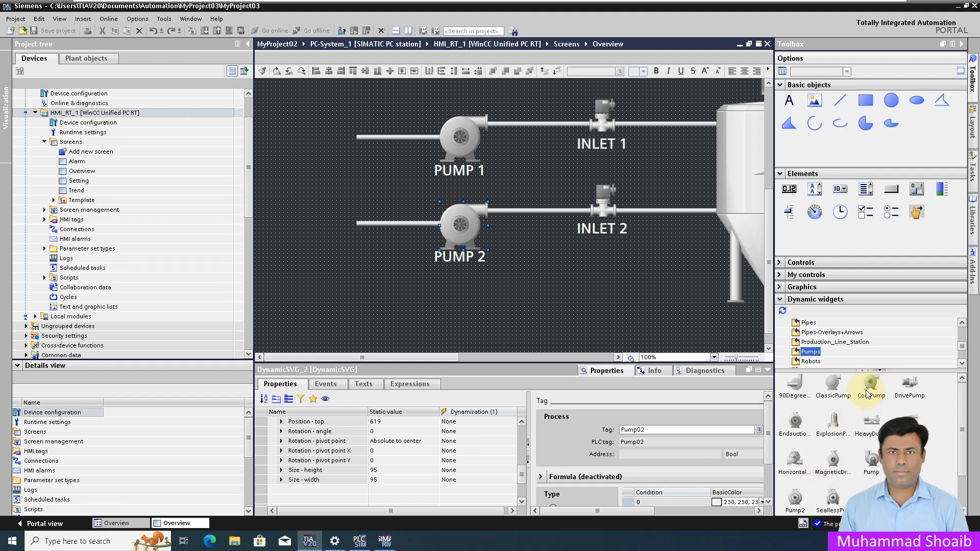
pyautogui.moveTo(872, 382); pyautogui.dragTo(325, 122)
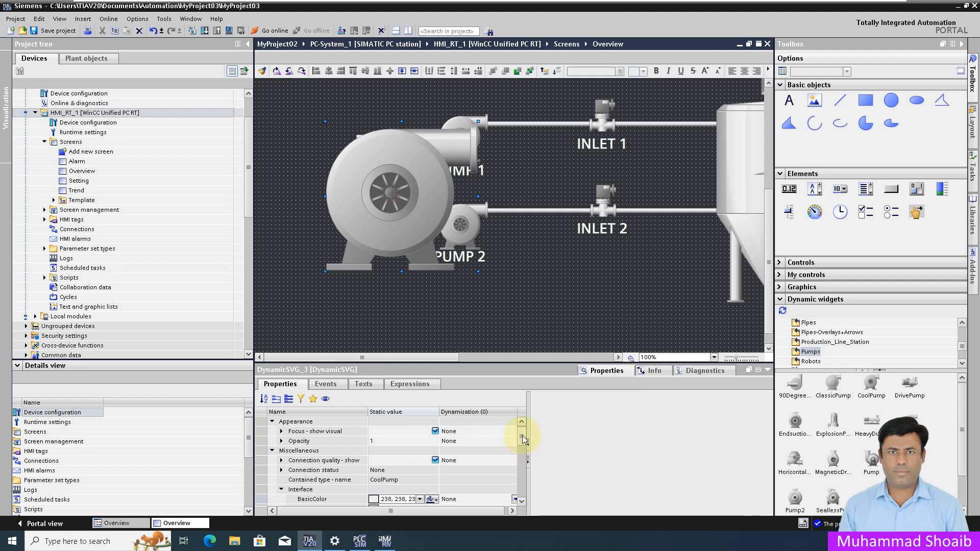
pyautogui.moveTo(411, 196); pyautogui.dragTo(363, 199)
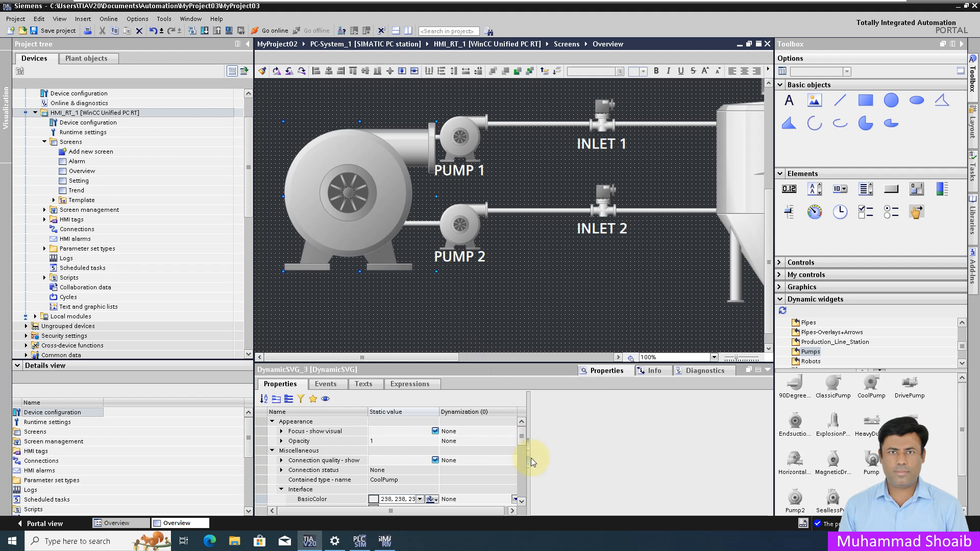
# Resize the CoolPump to 95 × 95 and move it beside PUMP 2
pyautogui.moveTo(521, 438); pyautogui.dragTo(521, 475)
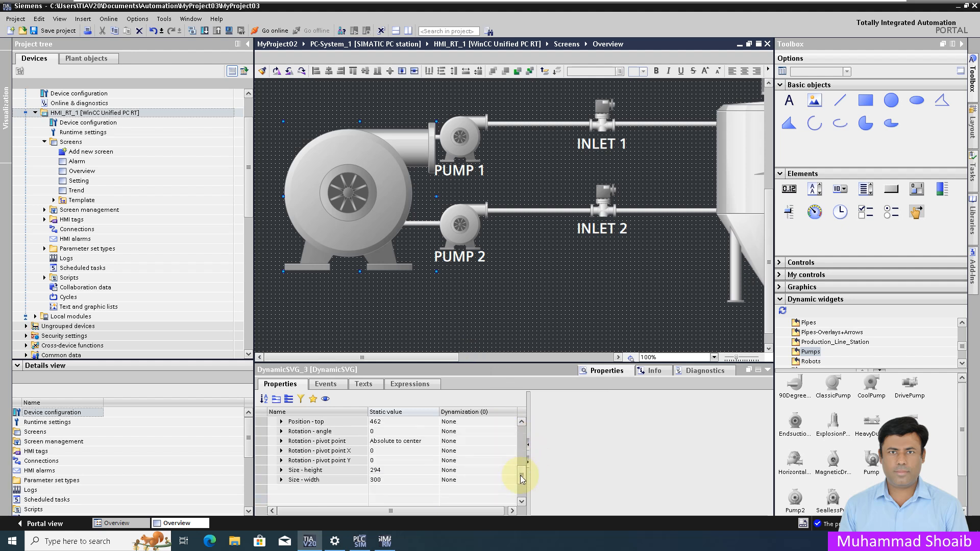
pyautogui.click(409, 471)
pyautogui.write('95')
pyautogui.press('Return')
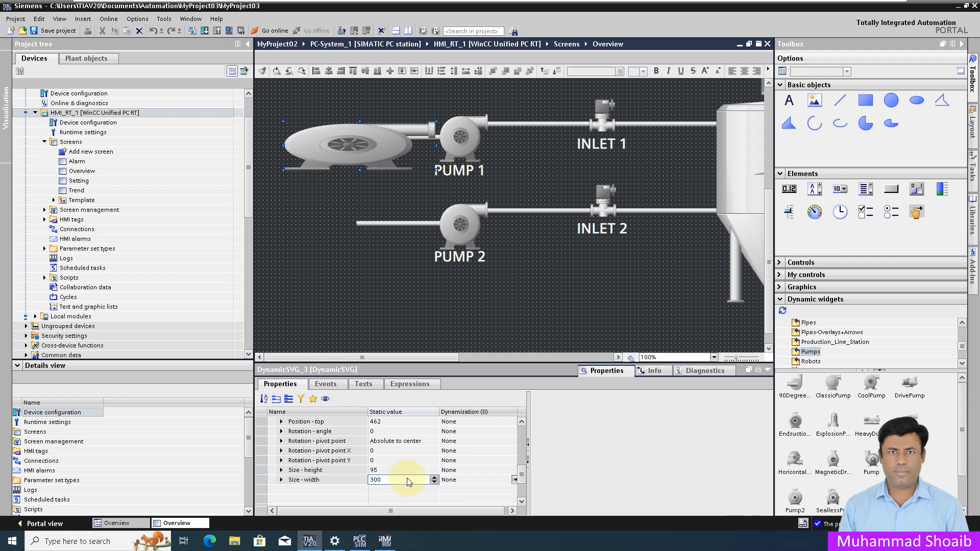
pyautogui.click(409, 480)
pyautogui.write('95')
pyautogui.press('Return')
pyautogui.moveTo(317, 149); pyautogui.dragTo(354, 229)
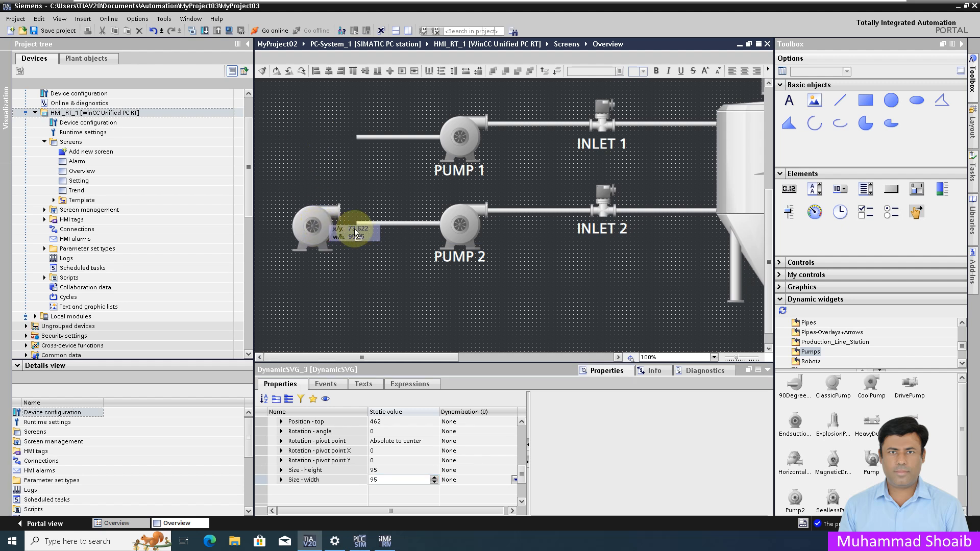
# Delete the old PUMP 2 graphic and move the CoolPump into its place
pyautogui.click(451, 292)
pyautogui.click(467, 228)
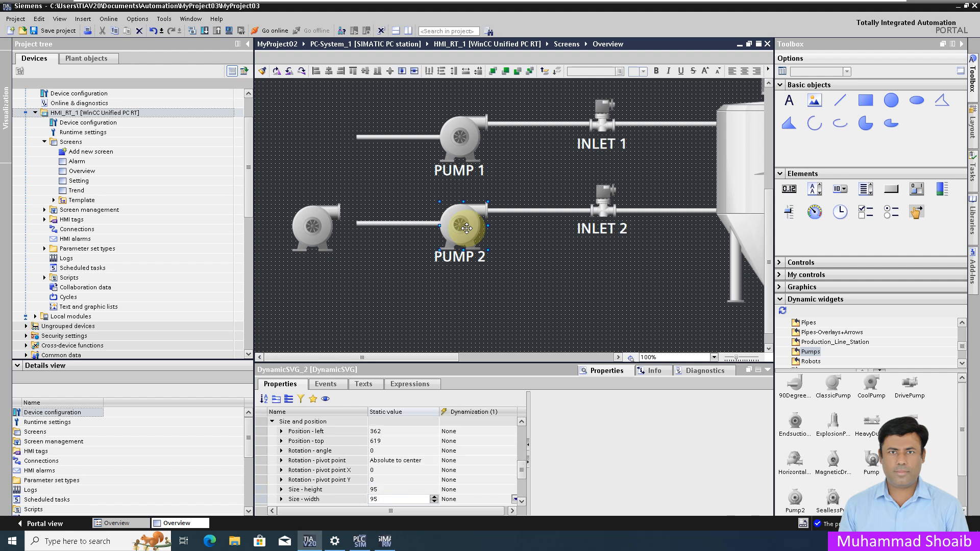
pyautogui.press('Delete')
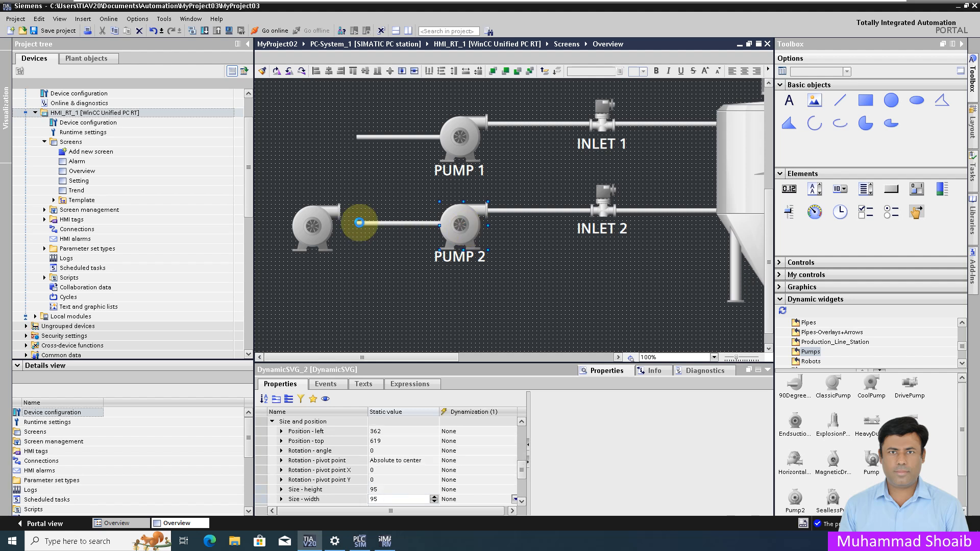
pyautogui.click(313, 229)
pyautogui.moveTo(313, 230); pyautogui.dragTo(463, 229)
# Left-align the new PUMP 2 with PUMP 1 and nudge it down one pixel
pyautogui.click(444, 132)
pyautogui.keyDown('ctrl'); pyautogui.click(463, 223); pyautogui.keyUp('ctrl')
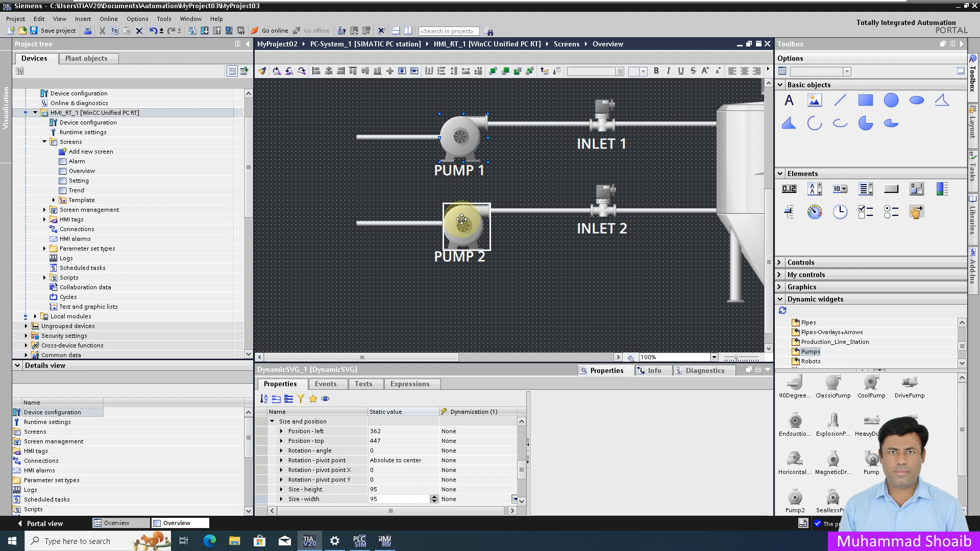
pyautogui.click(316, 72)
pyautogui.click(534, 293)
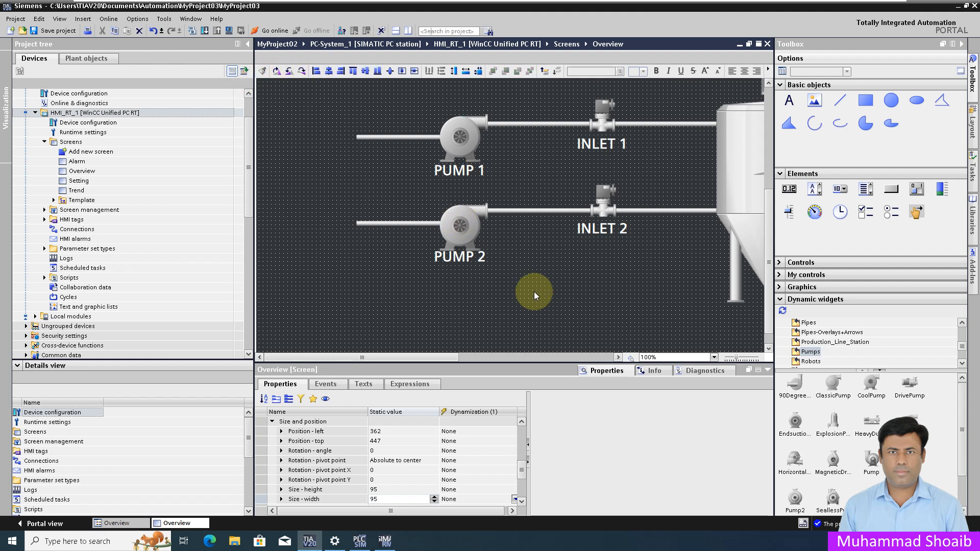
pyautogui.click(464, 228)
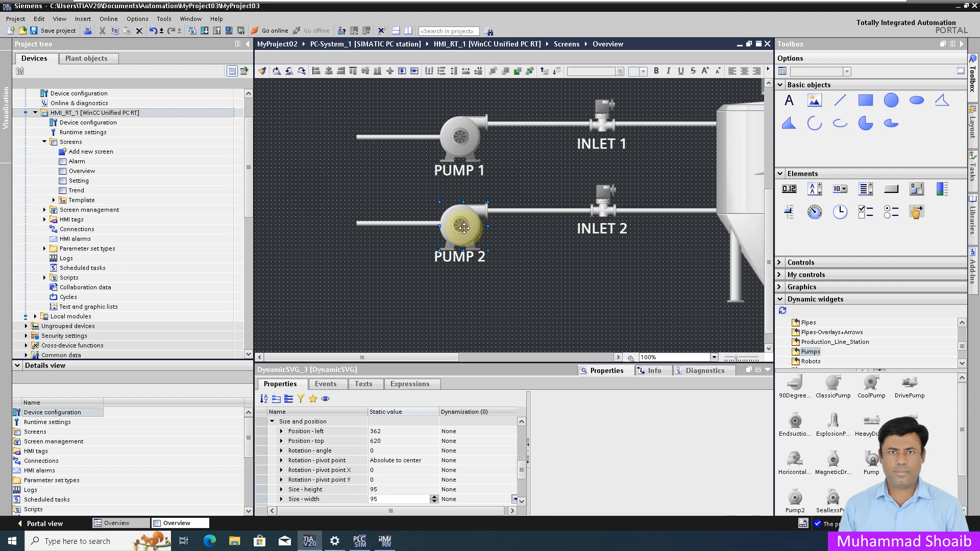
pyautogui.press('Down')
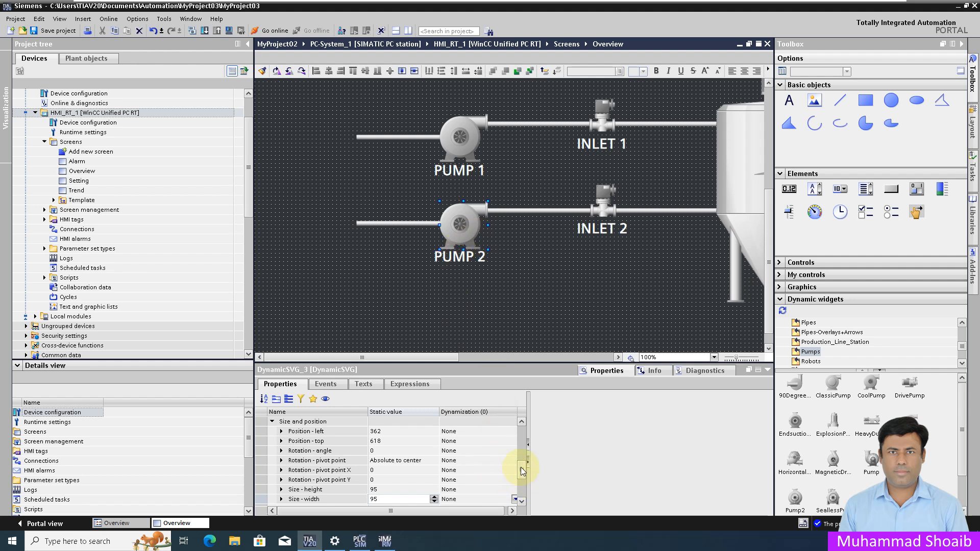
# Link PUMP 2's BasicColor dynamization to the Pump02 tag
pyautogui.click(287, 399)
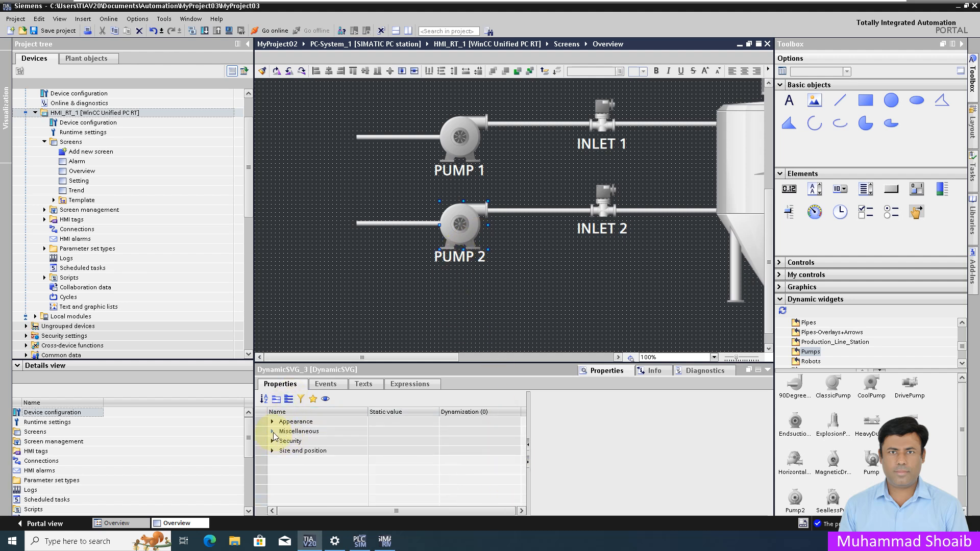
pyautogui.click(272, 432)
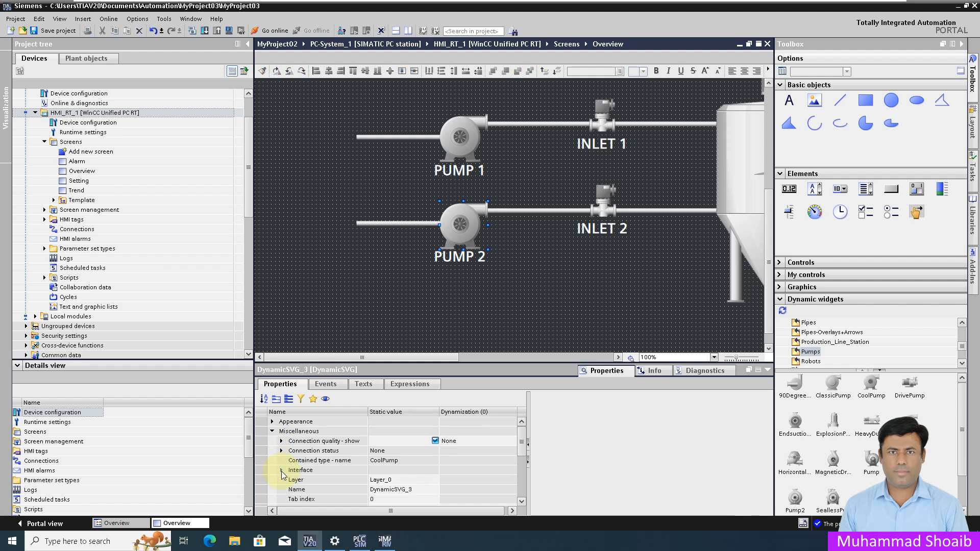
pyautogui.click(281, 471)
pyautogui.click(321, 482)
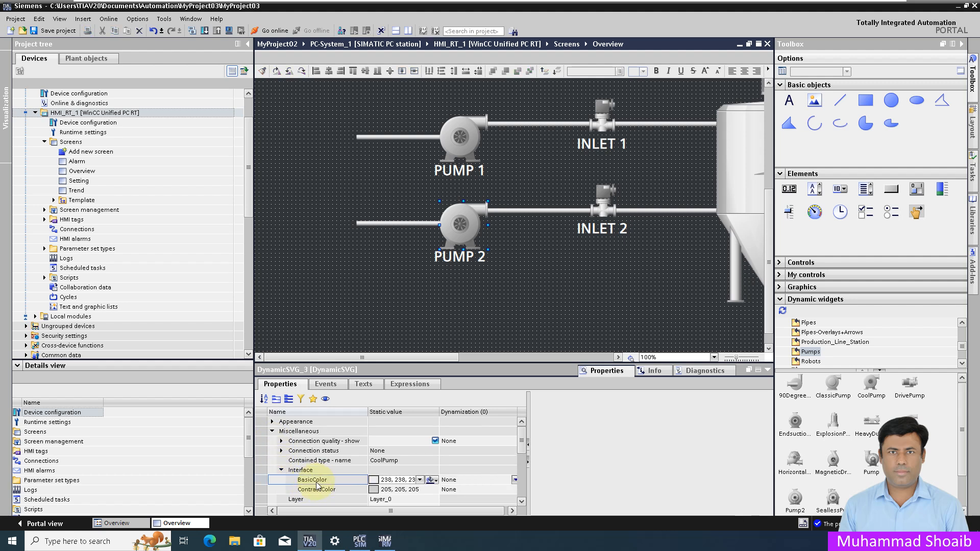
pyautogui.click(516, 480)
pyautogui.click(515, 480)
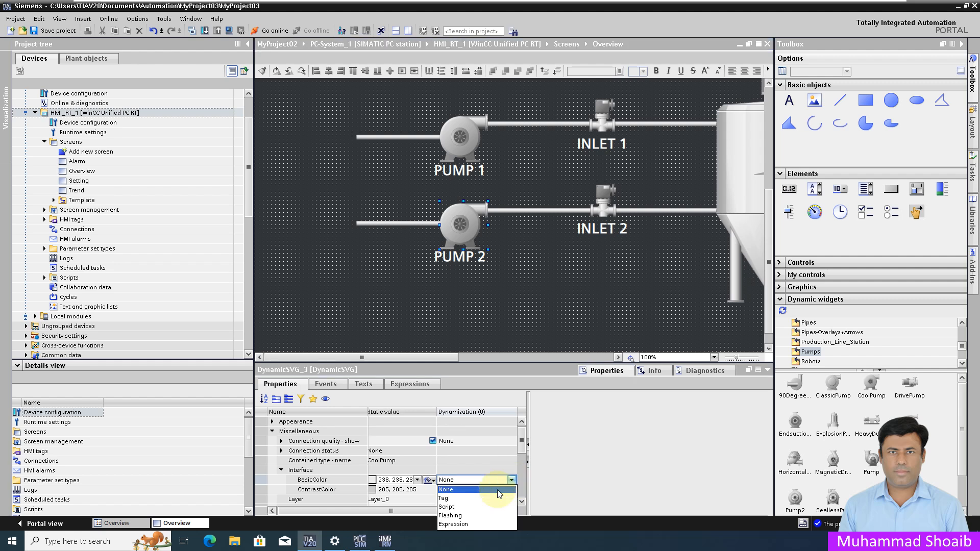
pyautogui.click(449, 500)
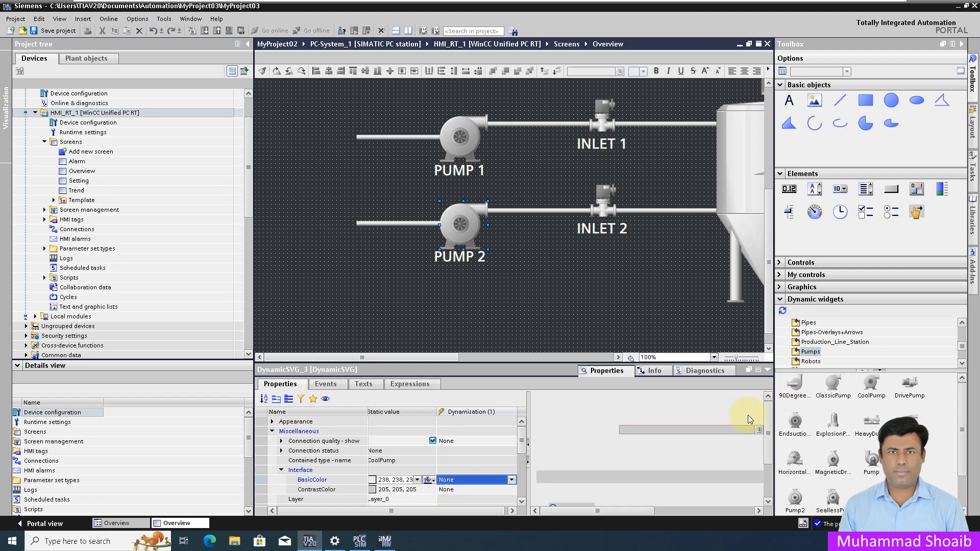
pyautogui.moveTo(635, 512); pyautogui.dragTo(655, 513)
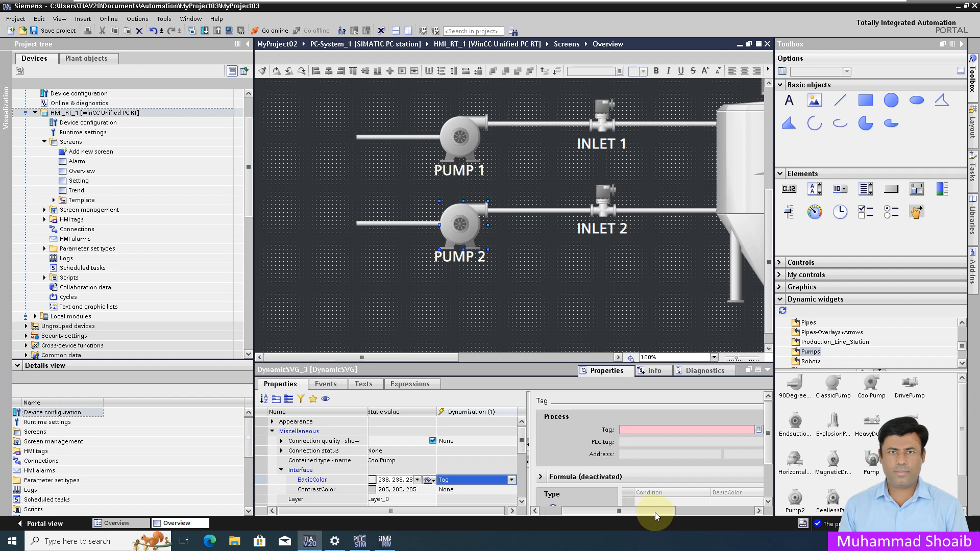
pyautogui.click(725, 430)
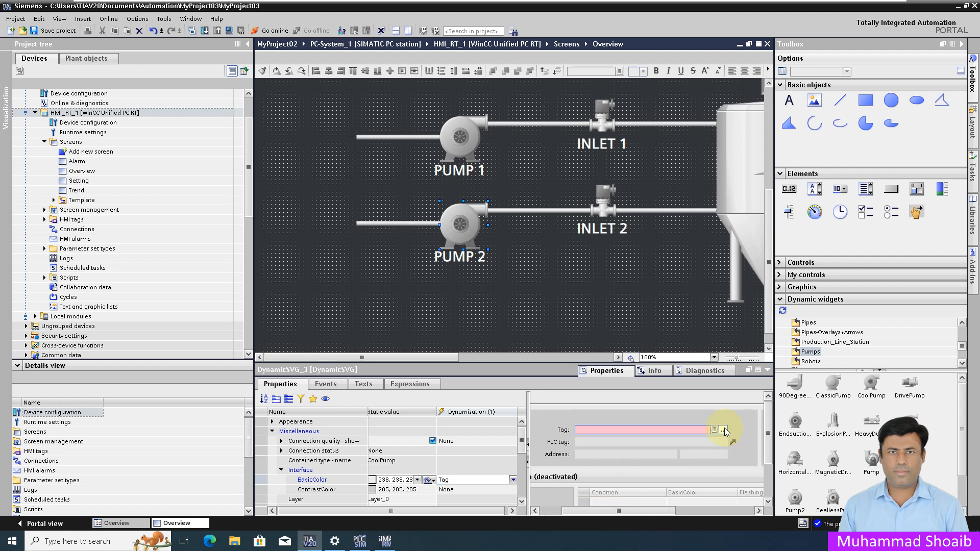
pyautogui.click(725, 430)
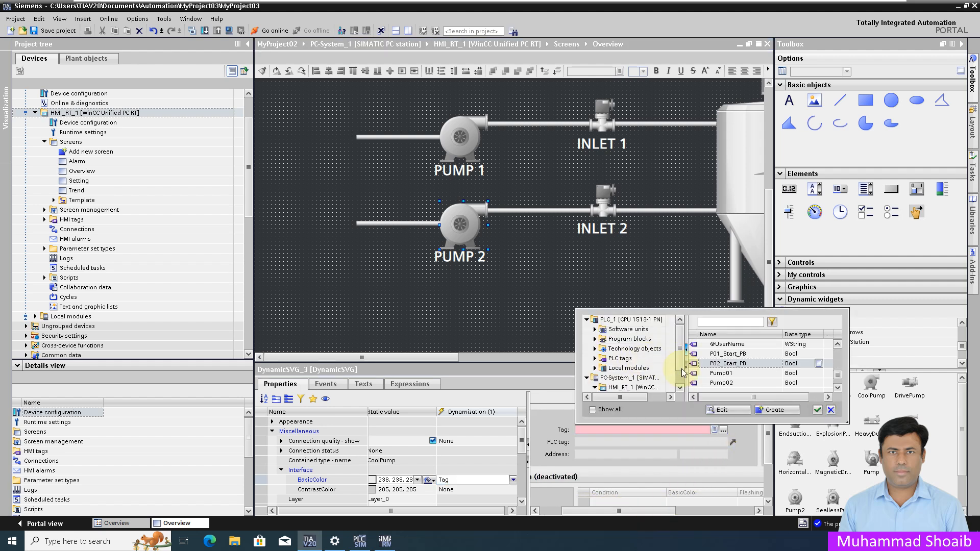
pyautogui.click(735, 382)
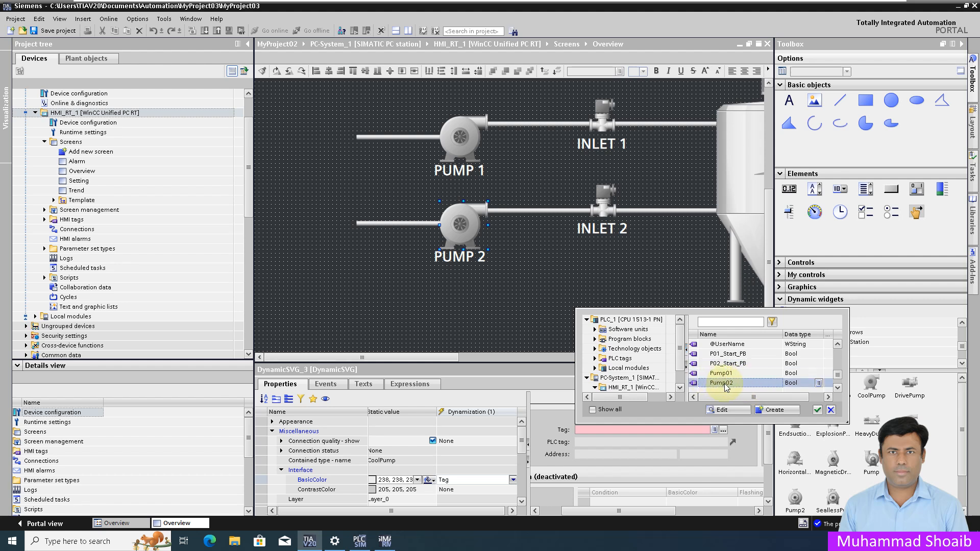
pyautogui.click(817, 411)
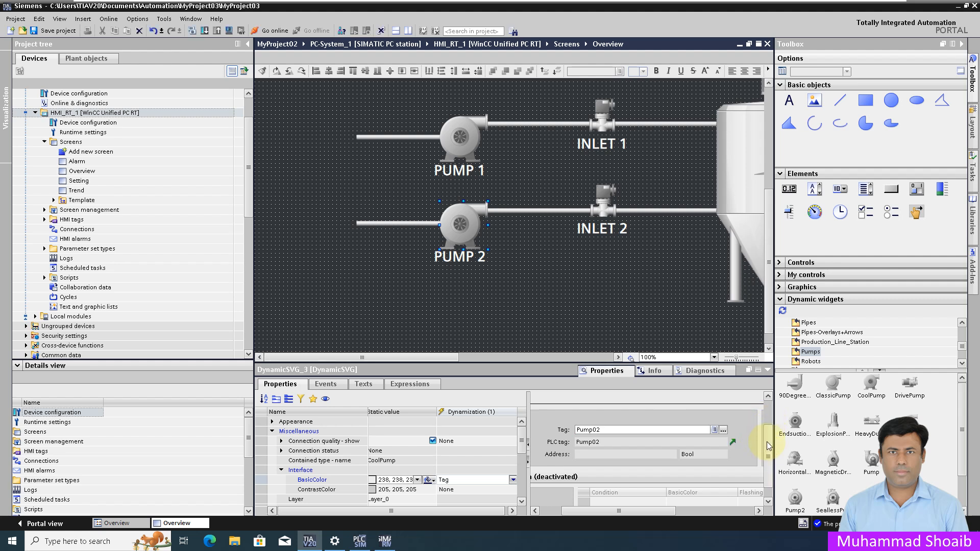
# Set the colour dynamization to Single bit with green (0, 255, 0) for condition 1
pyautogui.scroll(-3, 768, 438)
pyautogui.moveTo(580, 514); pyautogui.dragTo(556, 513)
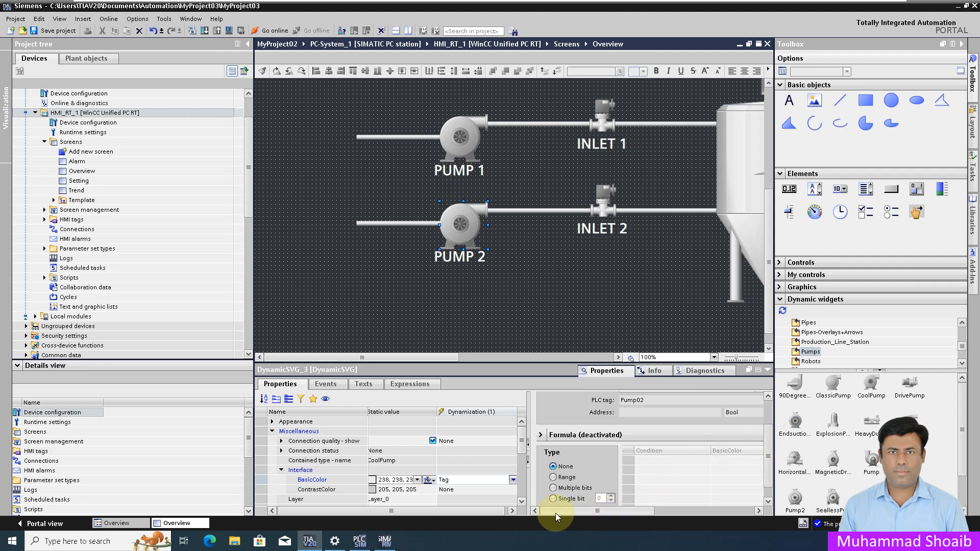
pyautogui.click(554, 499)
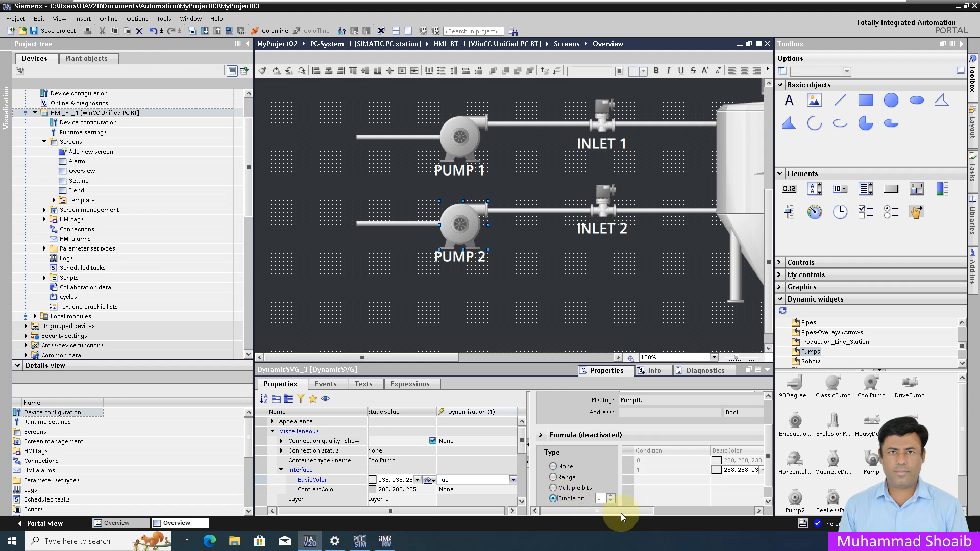
pyautogui.moveTo(642, 514); pyautogui.dragTo(646, 514)
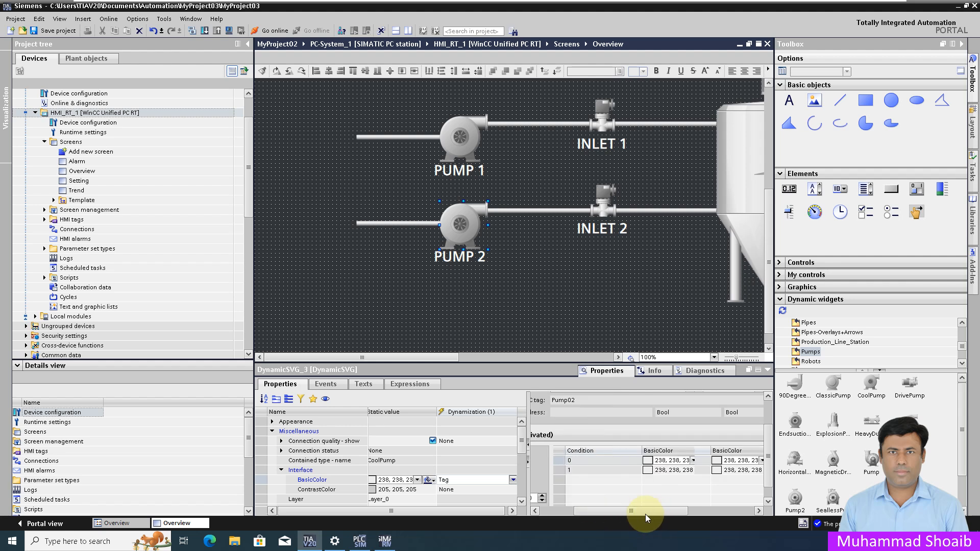
pyautogui.click(694, 470)
pyautogui.click(693, 471)
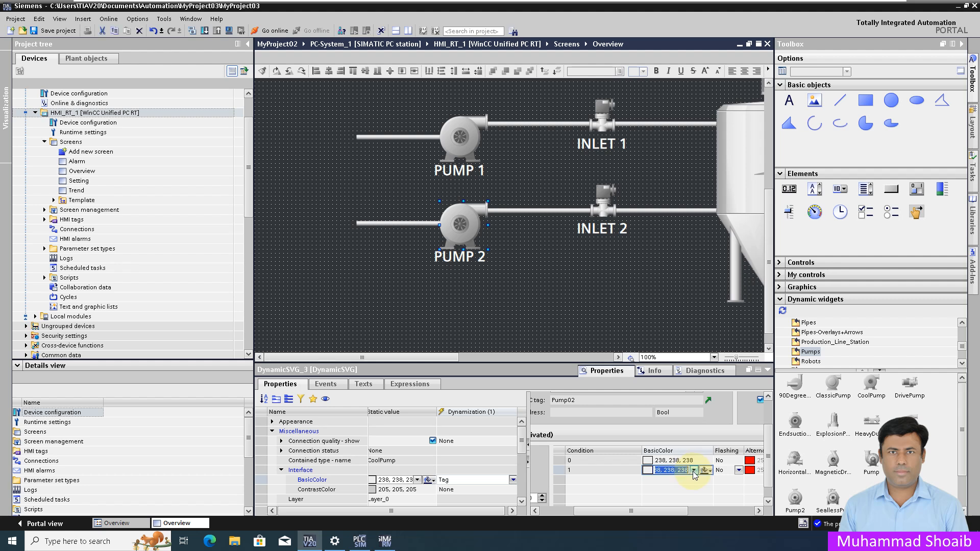
pyautogui.click(693, 470)
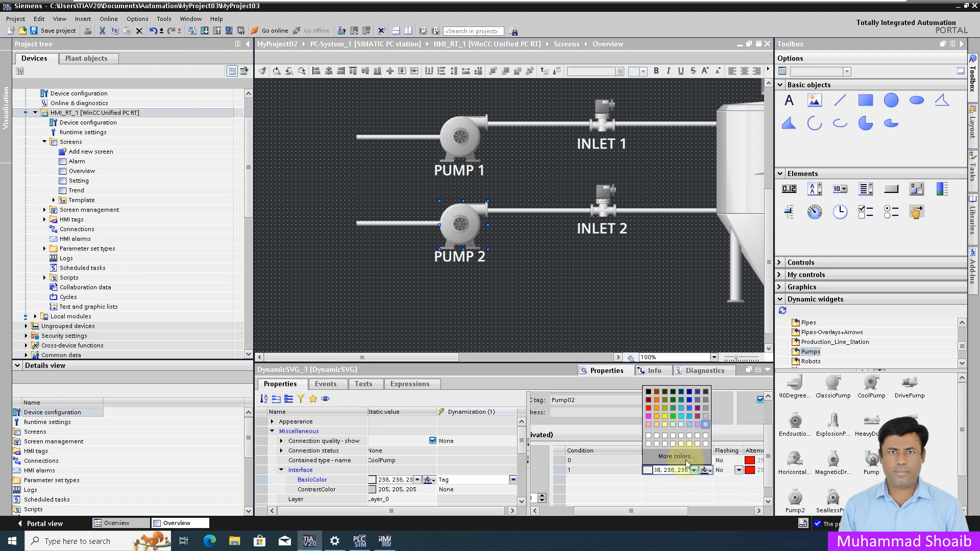
pyautogui.click(673, 417)
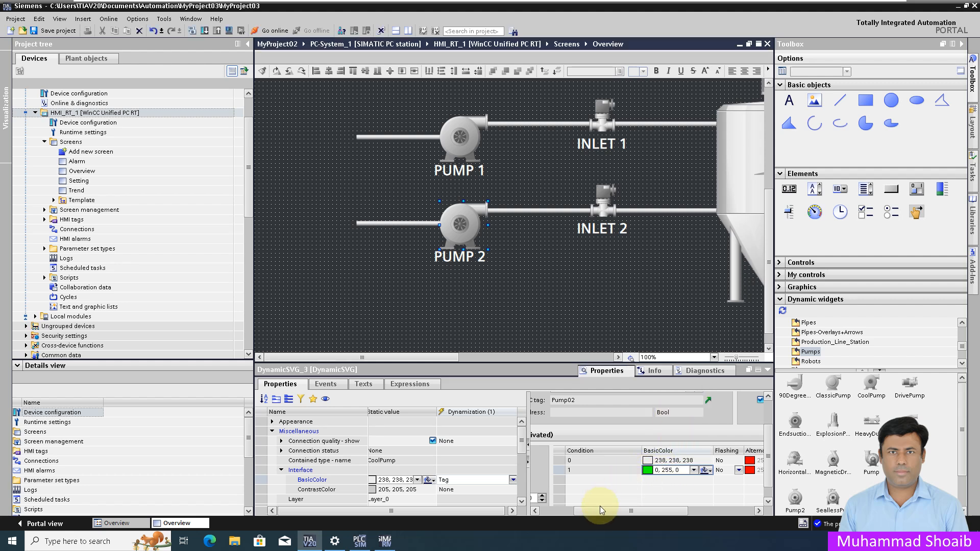
pyautogui.moveTo(604, 512); pyautogui.dragTo(590, 512)
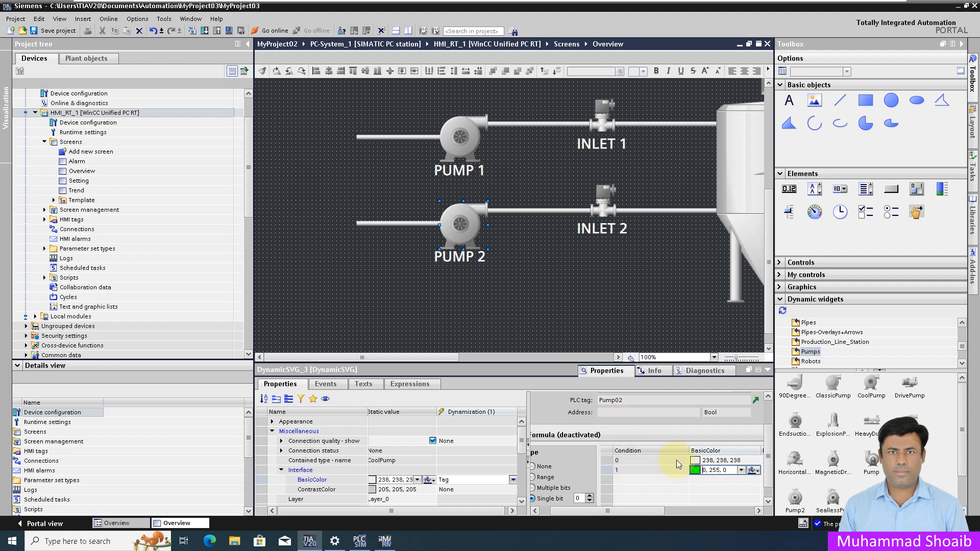
# Compare PUMP 1's colour settings, then place a new button below PUMP 2
pyautogui.click(463, 140)
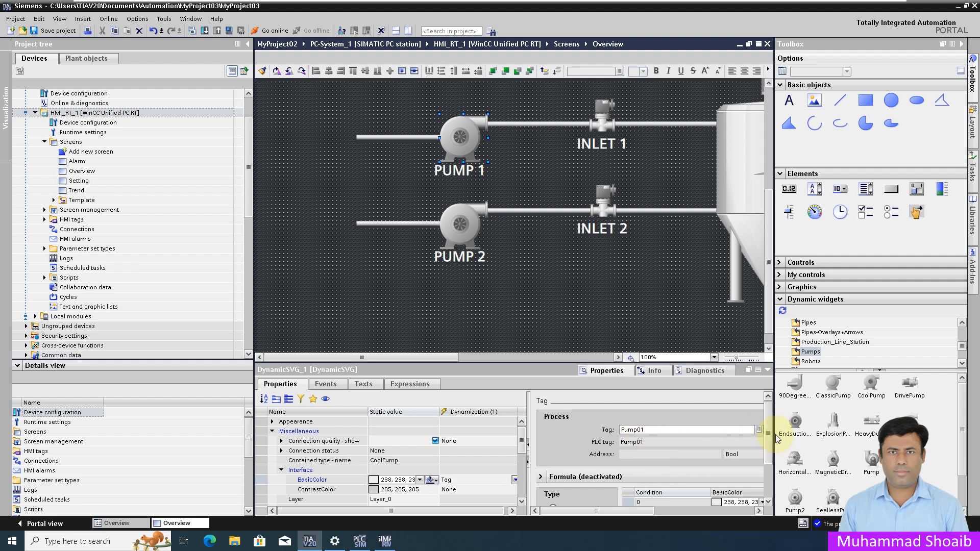
pyautogui.scroll(-2, 769, 456)
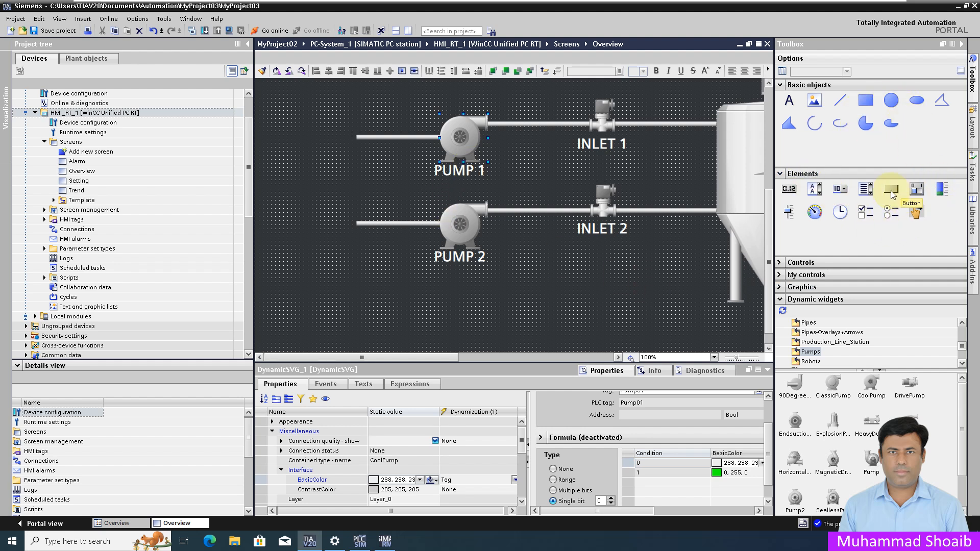
pyautogui.moveTo(892, 193); pyautogui.dragTo(418, 265)
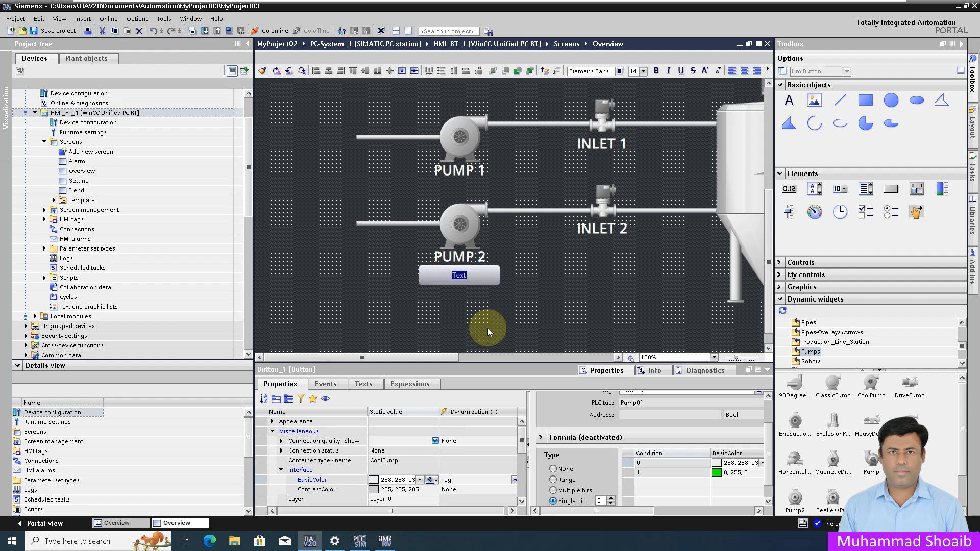
# Label the button under PUMP 2 'START'
pyautogui.write('s')
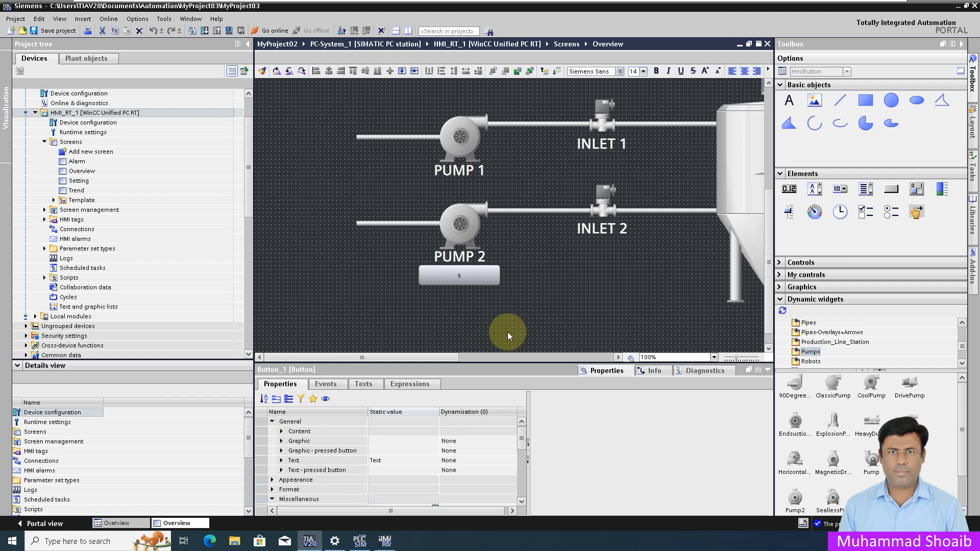
pyautogui.write('START')
pyautogui.click(508, 332)
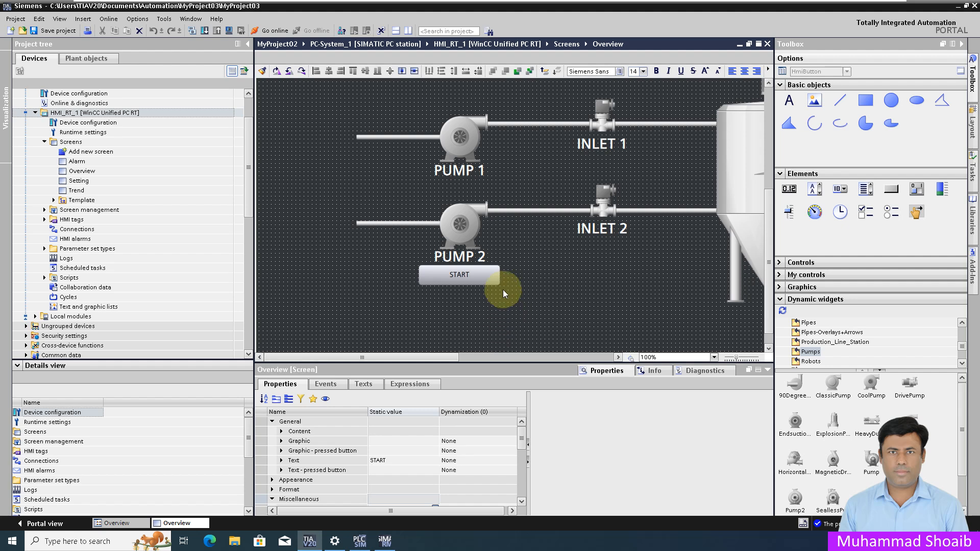
pyautogui.click(474, 276)
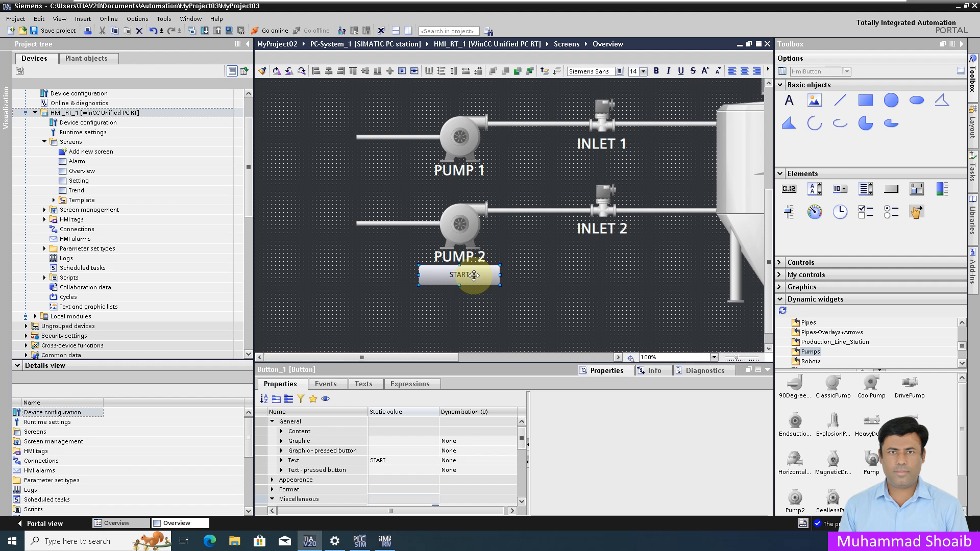
# Add a second START button below PUMP 1 and nudge it up into line
pyautogui.moveTo(891, 189); pyautogui.dragTo(419, 179)
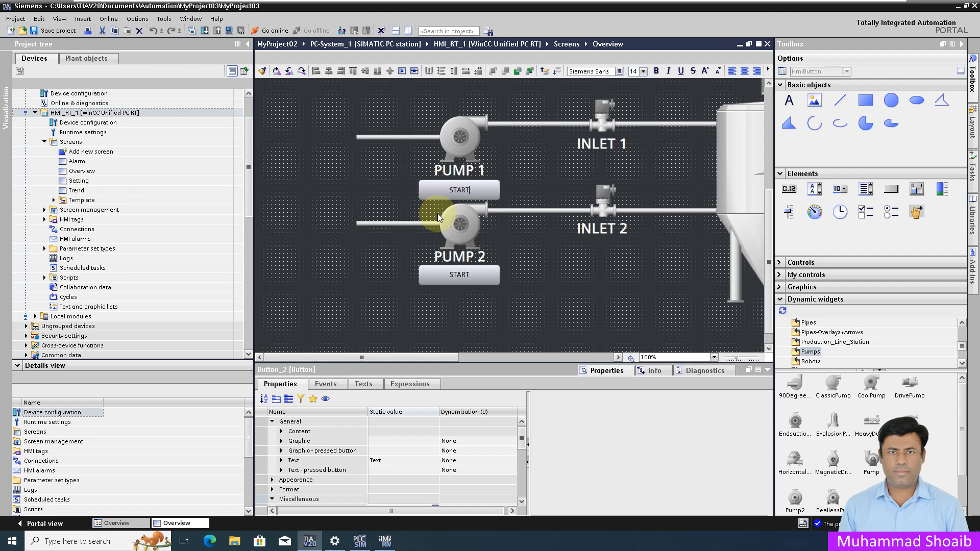
pyautogui.press('Return')
pyautogui.press('Up')
pyautogui.press('Up')
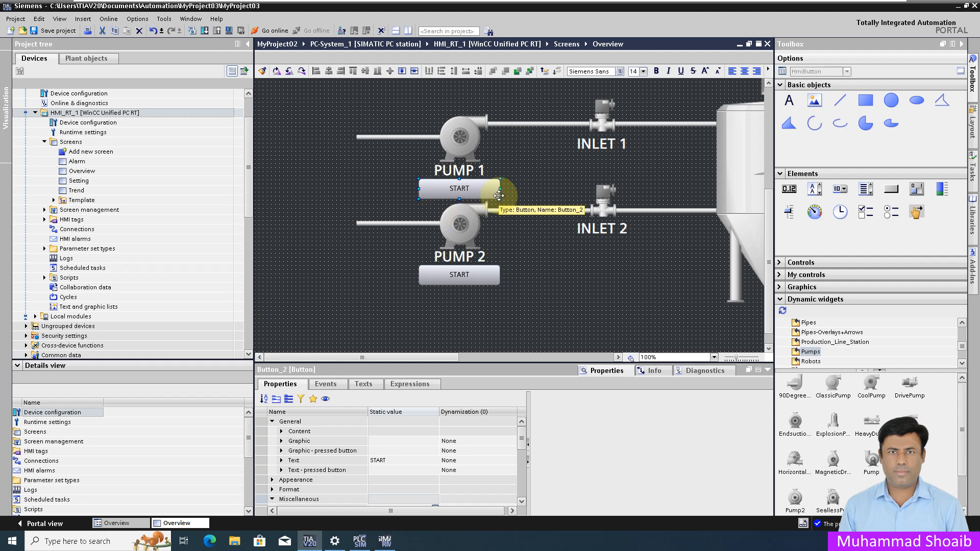
pyautogui.press('Up')
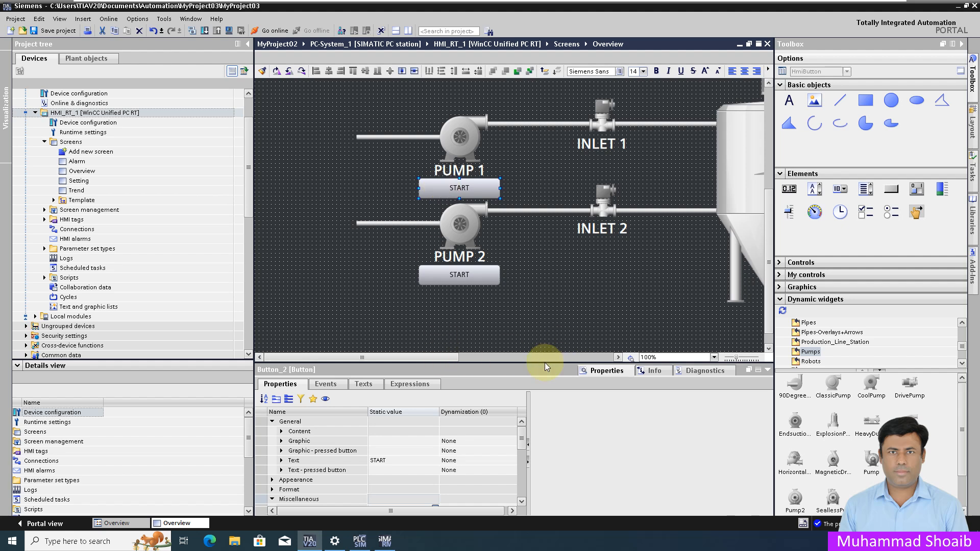
# Add the SetBitInTag system function to the START button's Press event
pyautogui.click(332, 386)
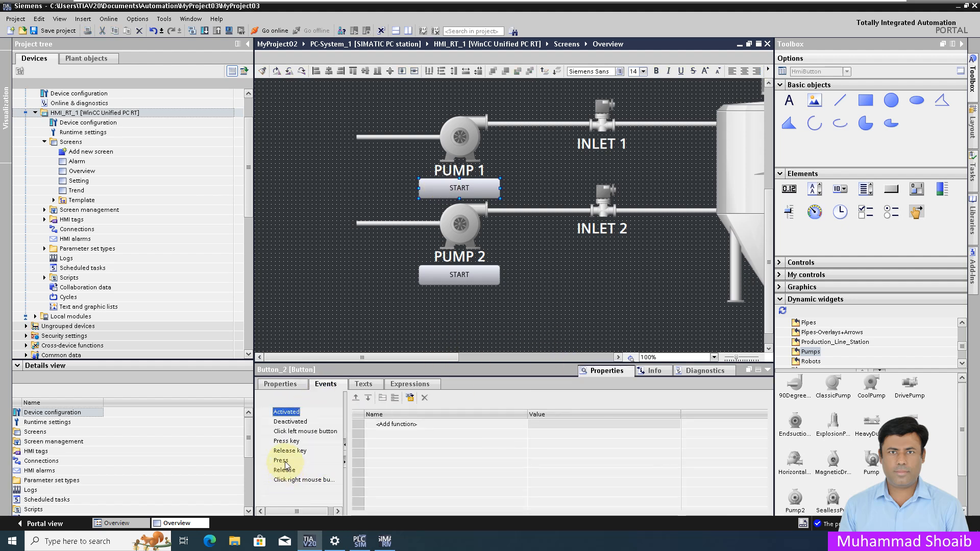
pyautogui.click(282, 460)
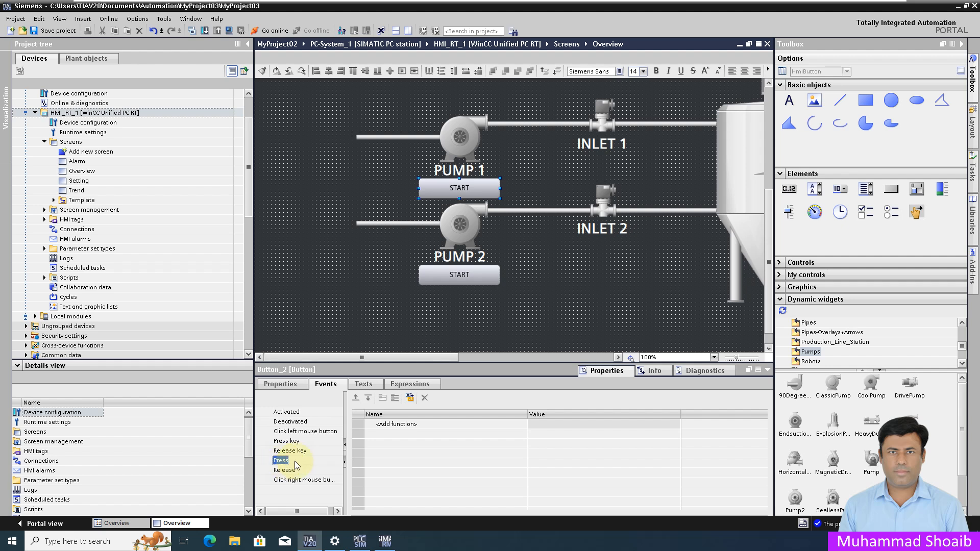
pyautogui.click(518, 424)
pyautogui.click(523, 425)
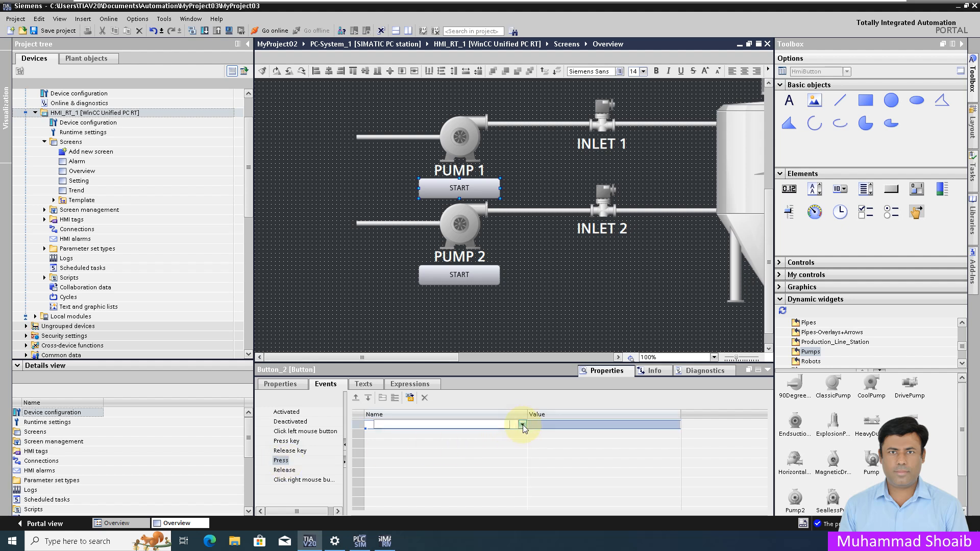
pyautogui.click(523, 425)
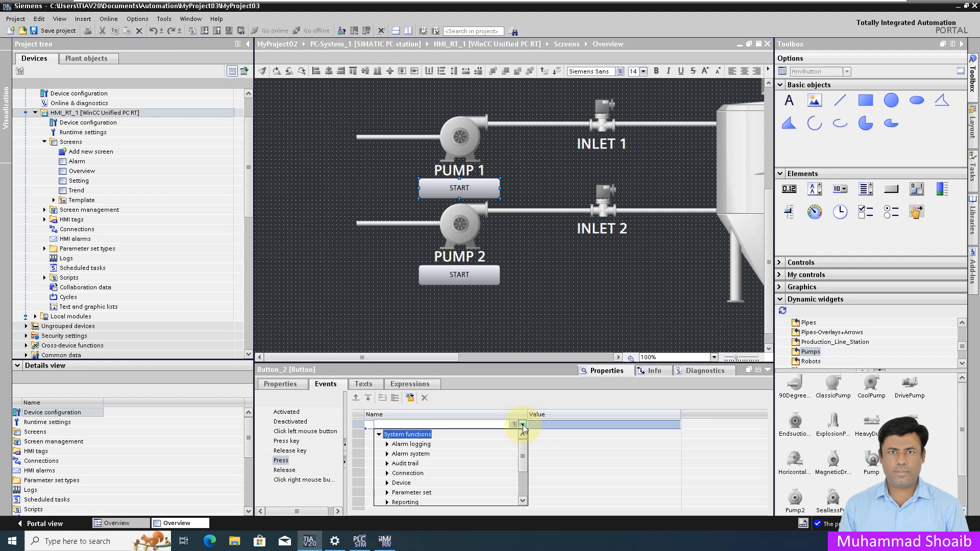
pyautogui.moveTo(525, 448); pyautogui.dragTo(519, 475)
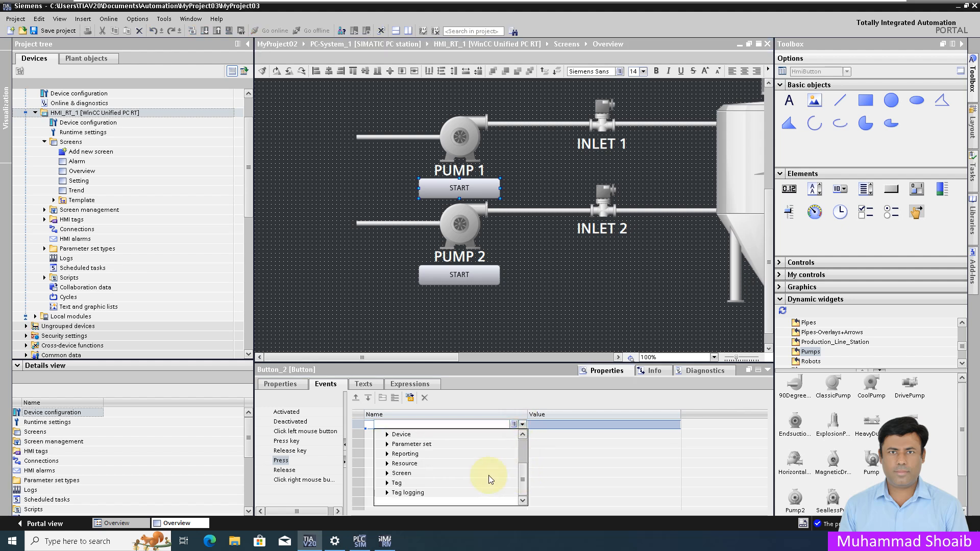
pyautogui.click(387, 484)
pyautogui.scroll(-1, 429, 464)
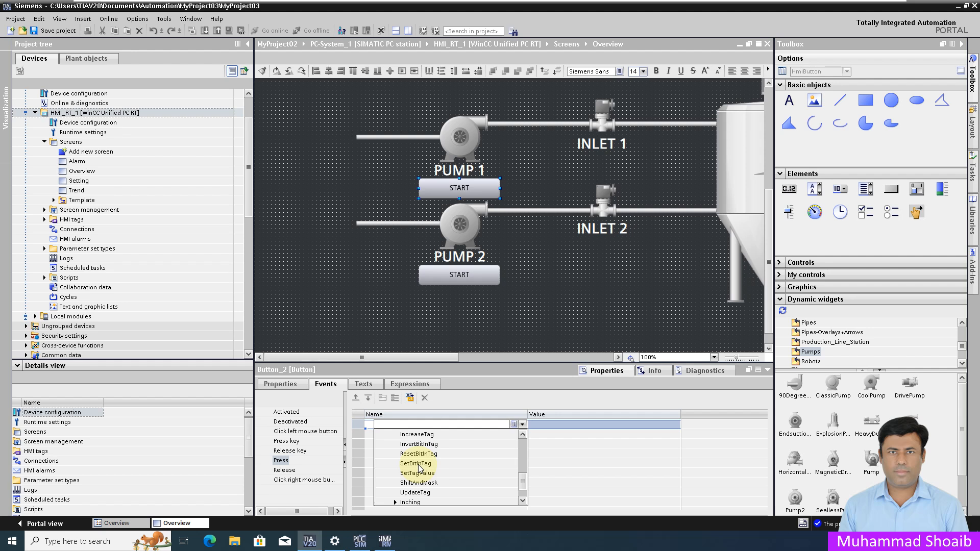
pyautogui.click(417, 464)
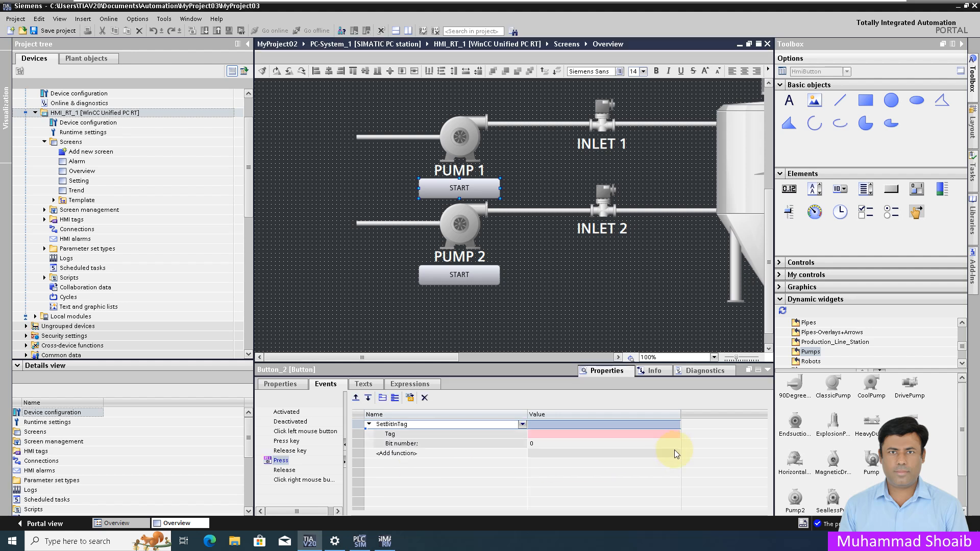
# Set SetBitInTag's tag to P01_Start_PB, bit 0
pyautogui.click(565, 435)
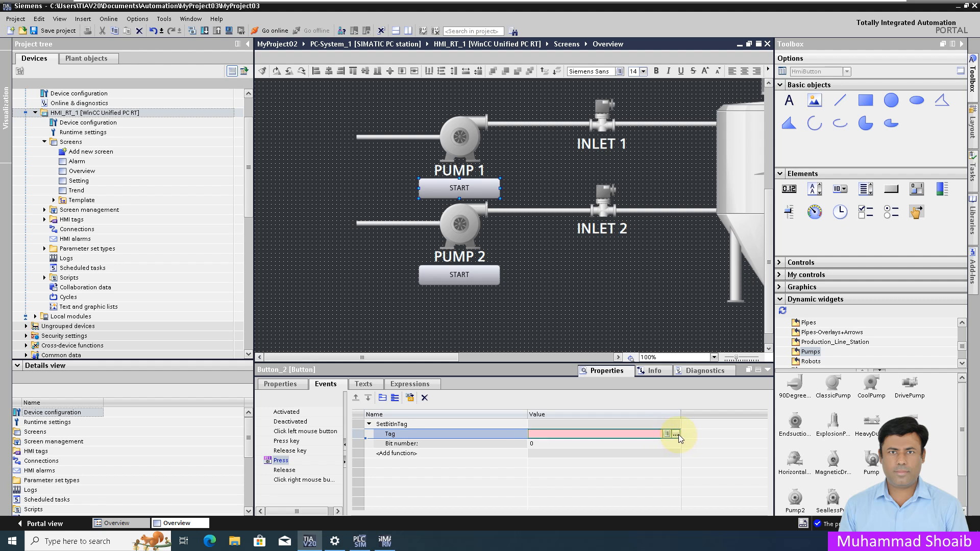
pyautogui.click(677, 434)
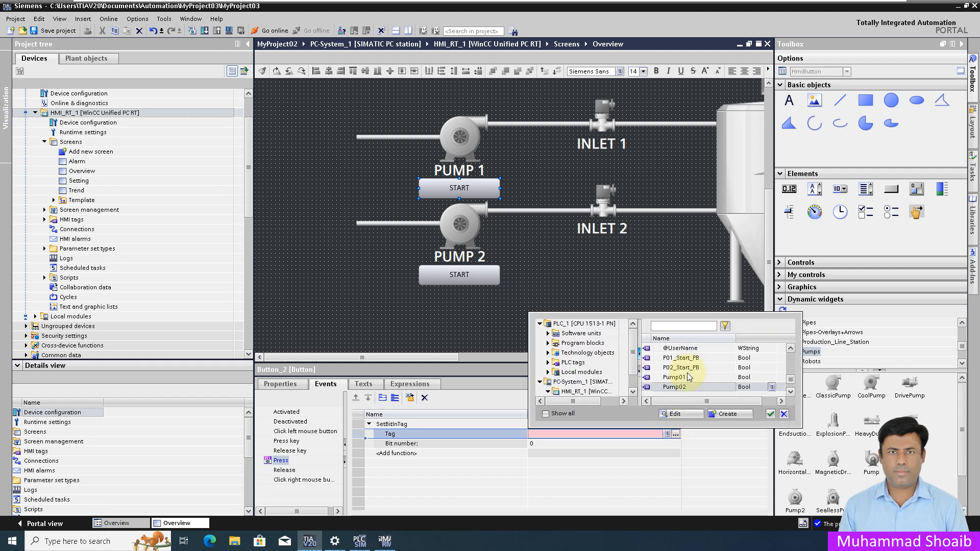
pyautogui.click(695, 358)
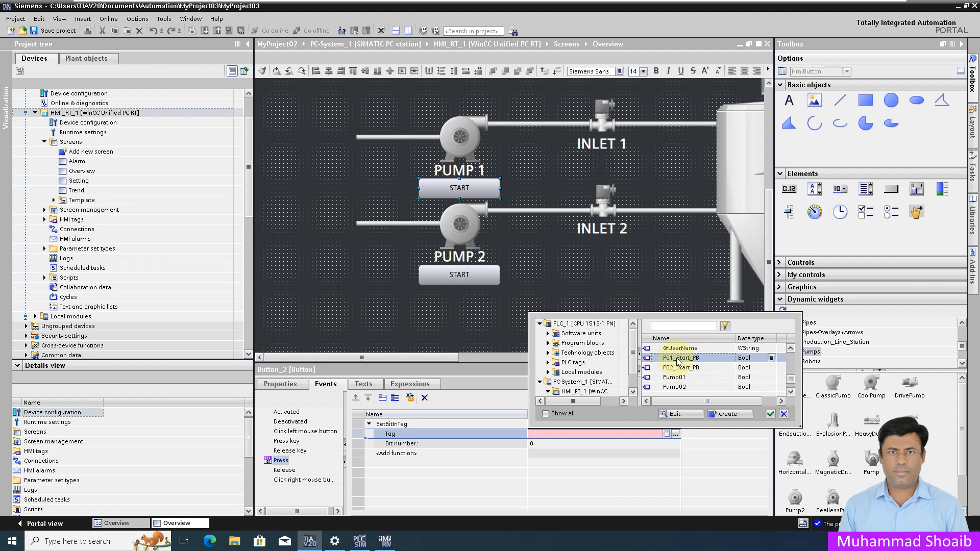
pyautogui.click(770, 414)
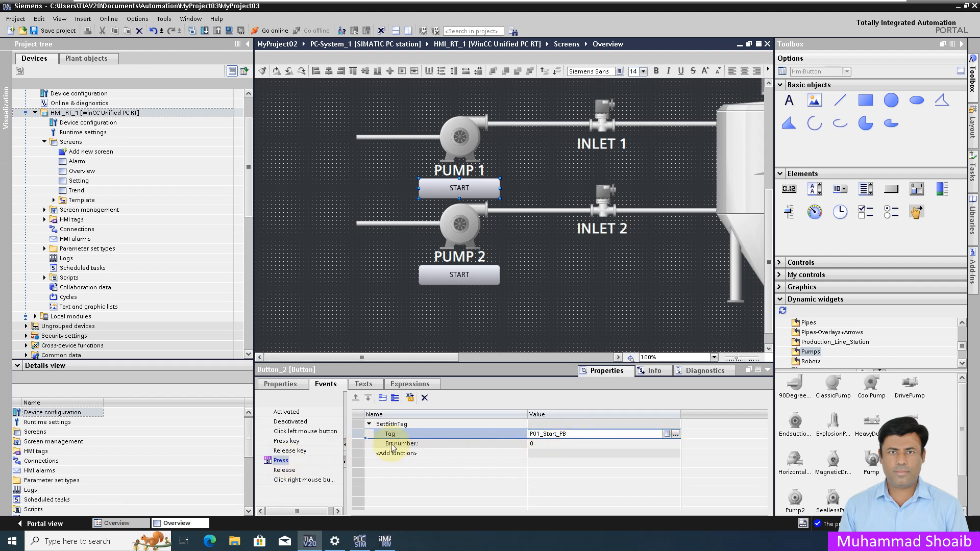
pyautogui.click(284, 470)
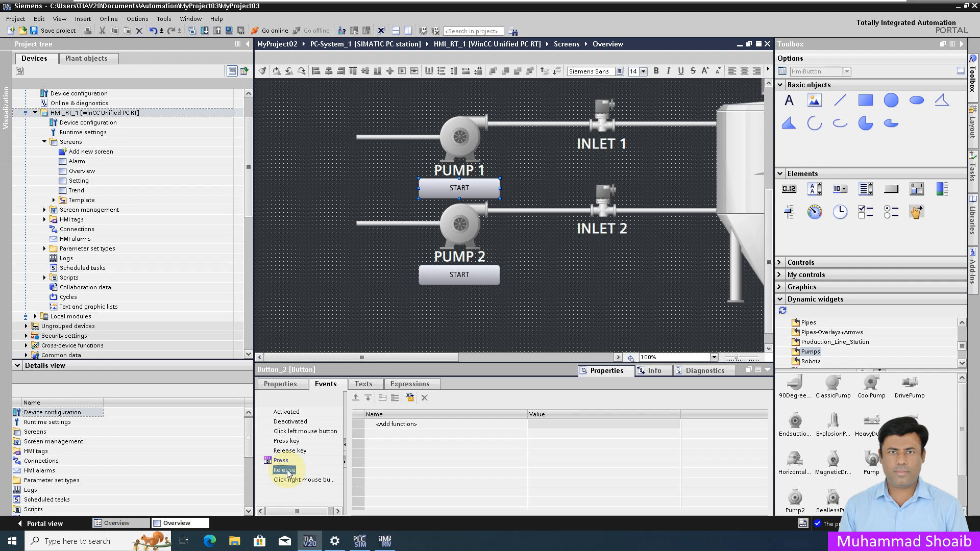
# Add the ResetBitInTag function to the Release event of PUMP 1's START button
pyautogui.click(461, 425)
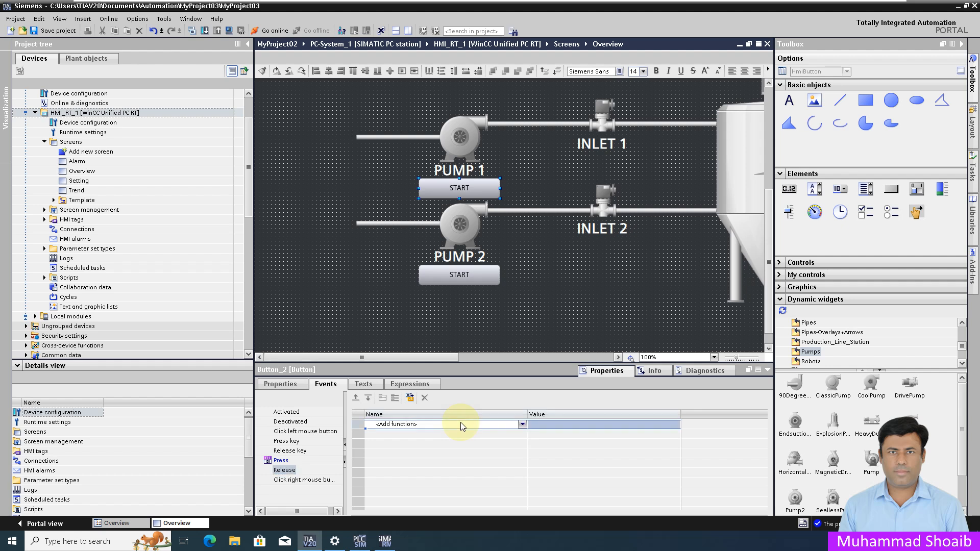
pyautogui.click(521, 424)
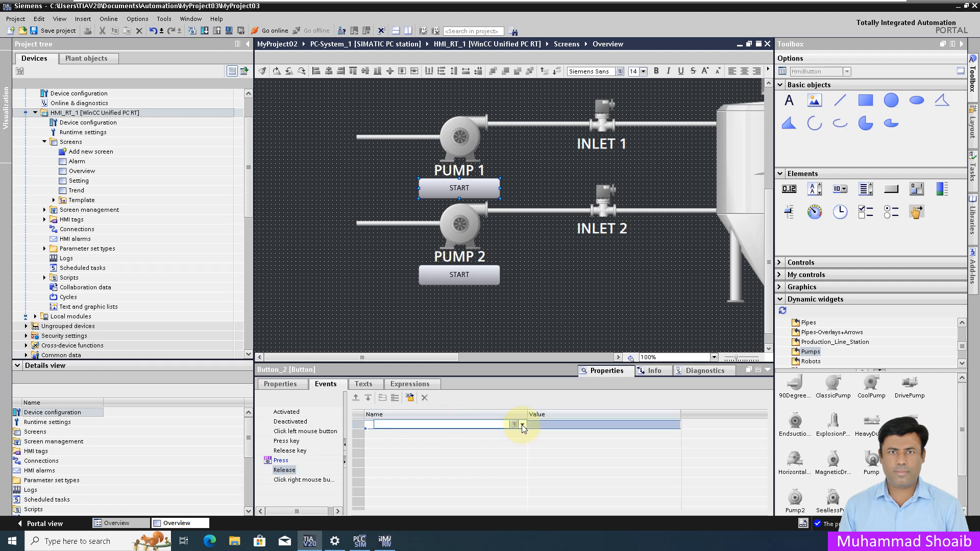
pyautogui.moveTo(525, 445); pyautogui.dragTo(522, 471)
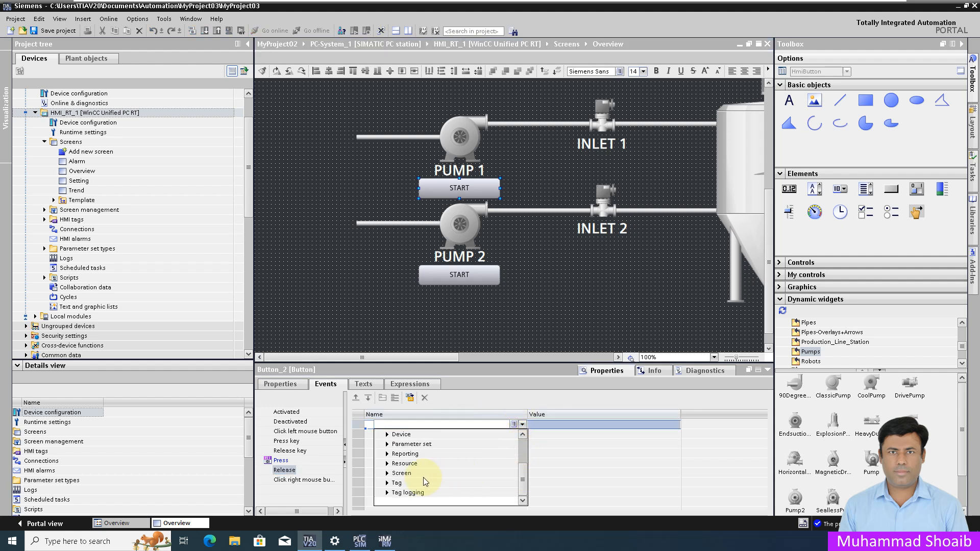
pyautogui.click(387, 484)
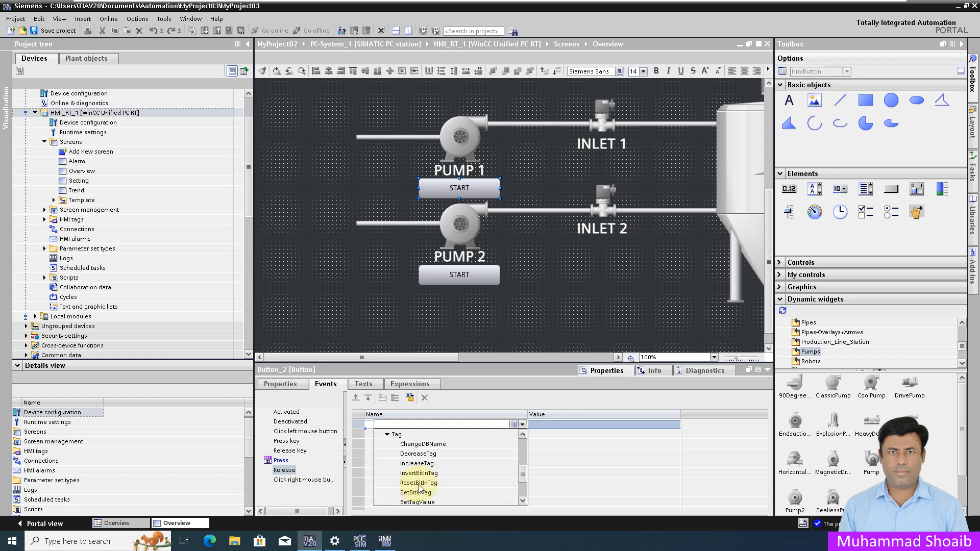
pyautogui.click(419, 484)
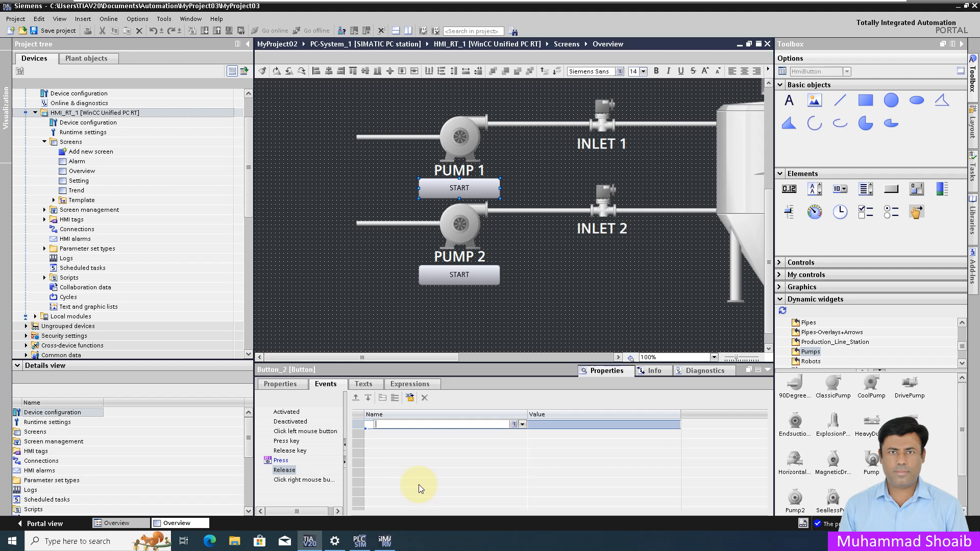
# Set ResetBitInTag's tag to P01_Start_PB, bit 0
pyautogui.click(653, 434)
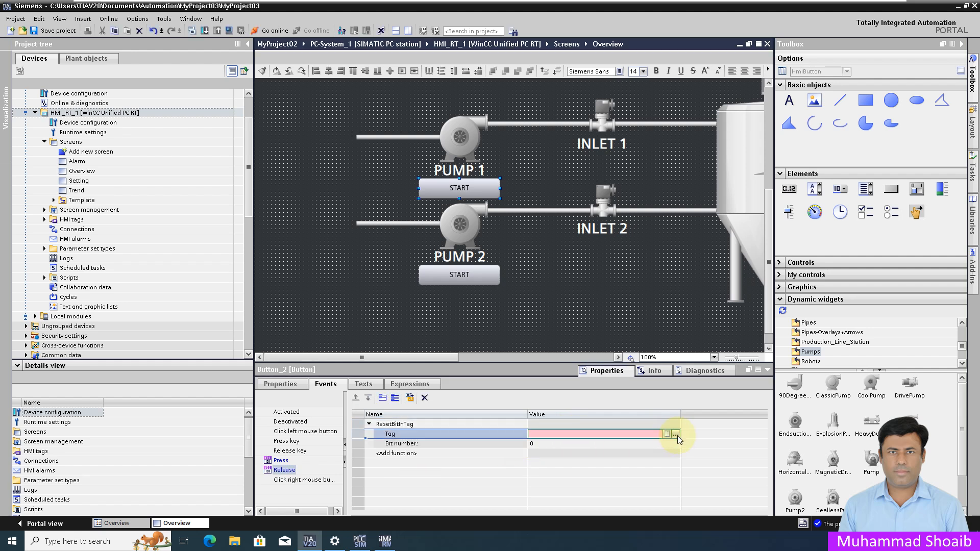
pyautogui.click(676, 434)
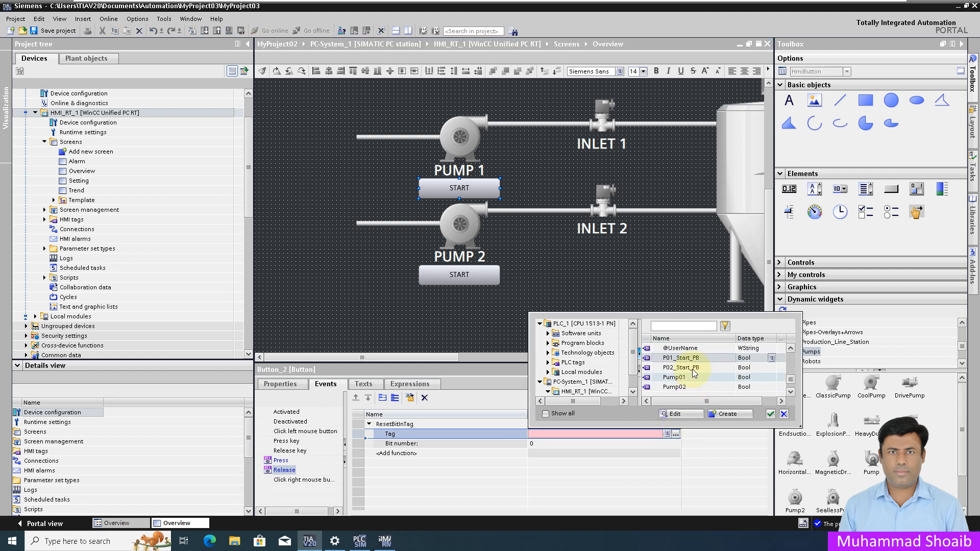
pyautogui.click(682, 358)
pyautogui.click(771, 415)
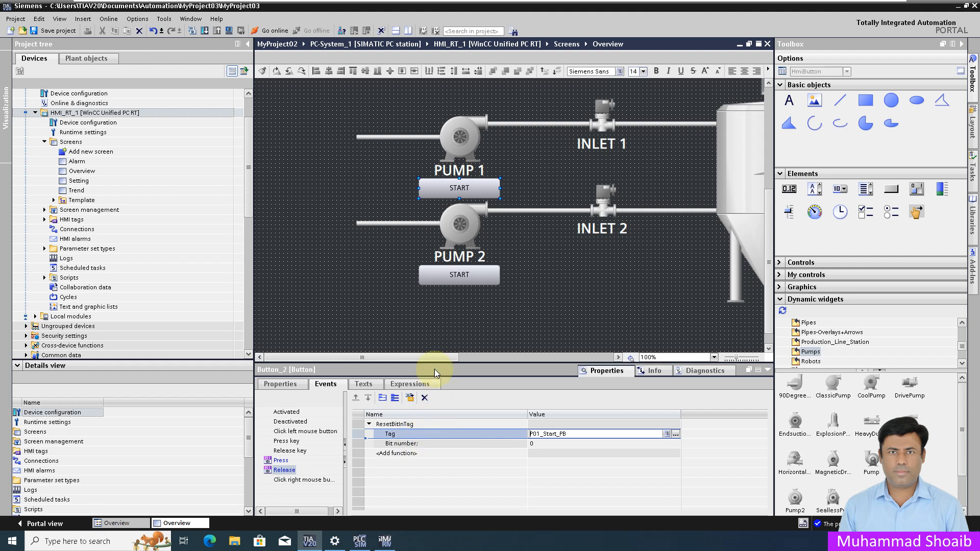
pyautogui.click(441, 271)
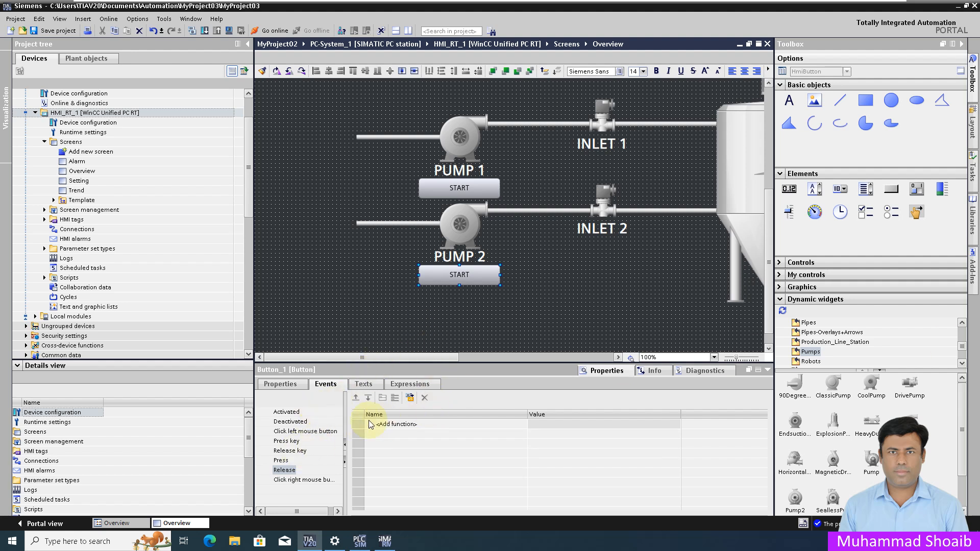
# Convert PUMP 2 START's Press event to a script and insert the HMI Runtime > Tag > Write tag snippet
pyautogui.click(281, 461)
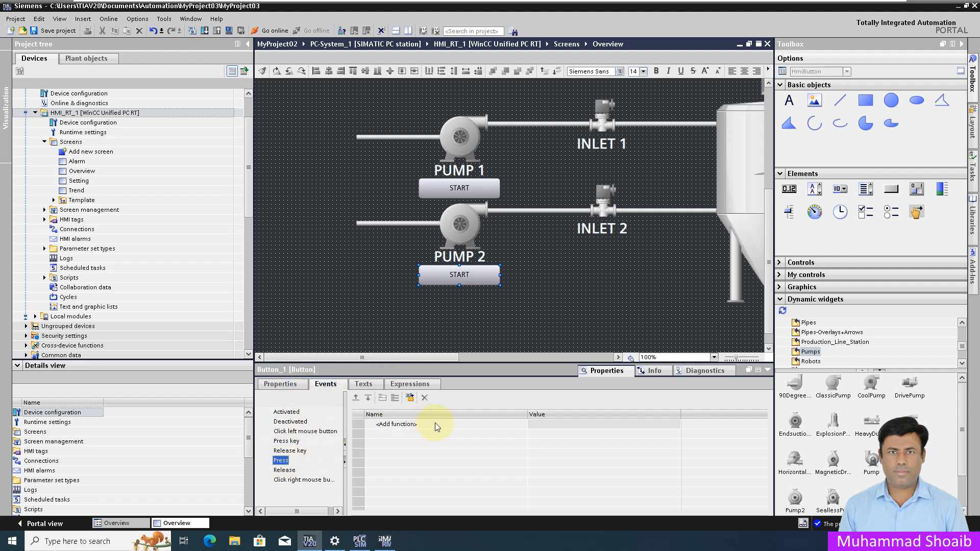
pyautogui.click(411, 398)
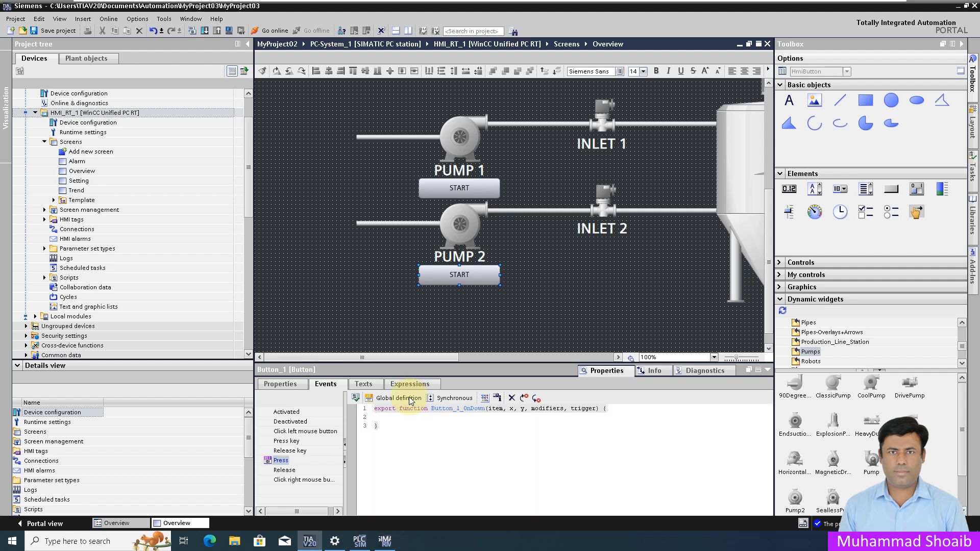
pyautogui.click(411, 419)
pyautogui.rightClick(412, 418)
pyautogui.moveTo(442, 425)
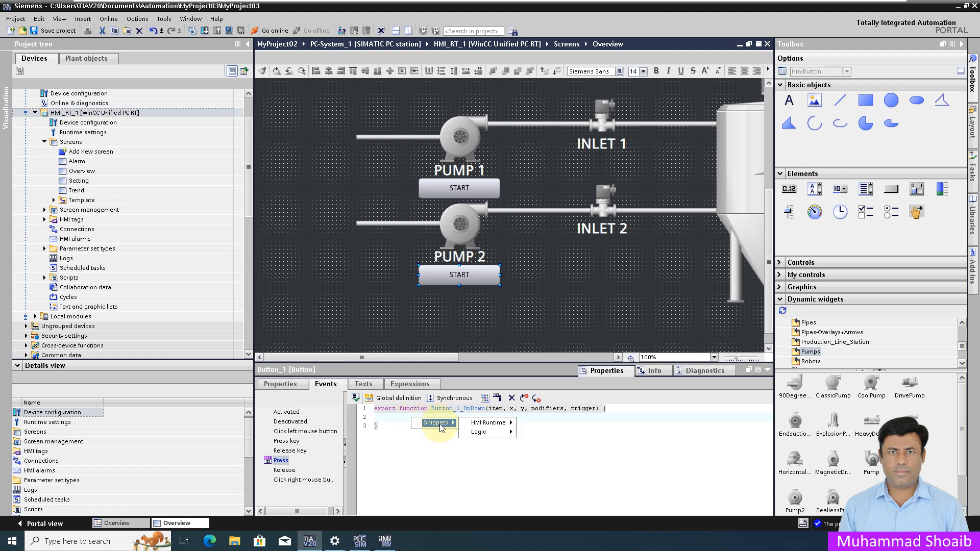
pyautogui.moveTo(499, 425)
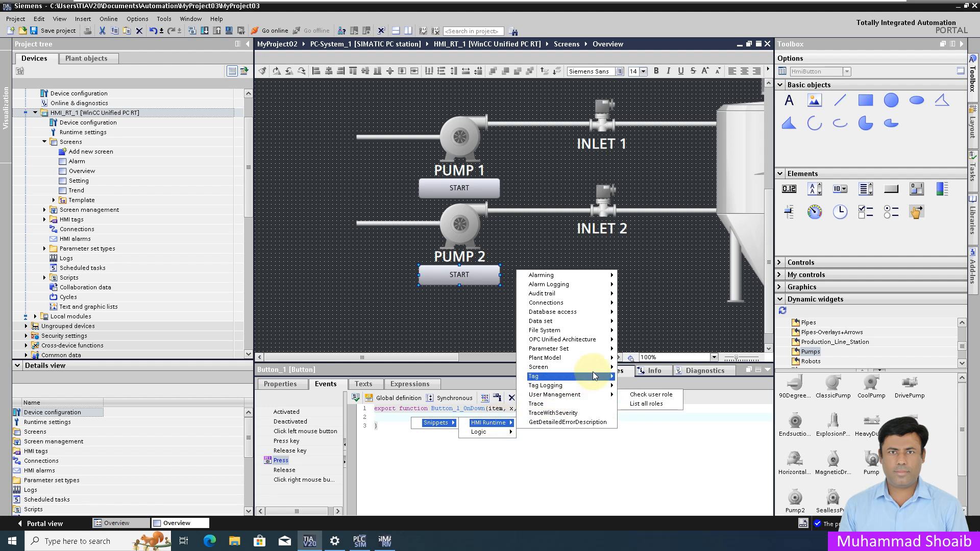
pyautogui.moveTo(609, 380)
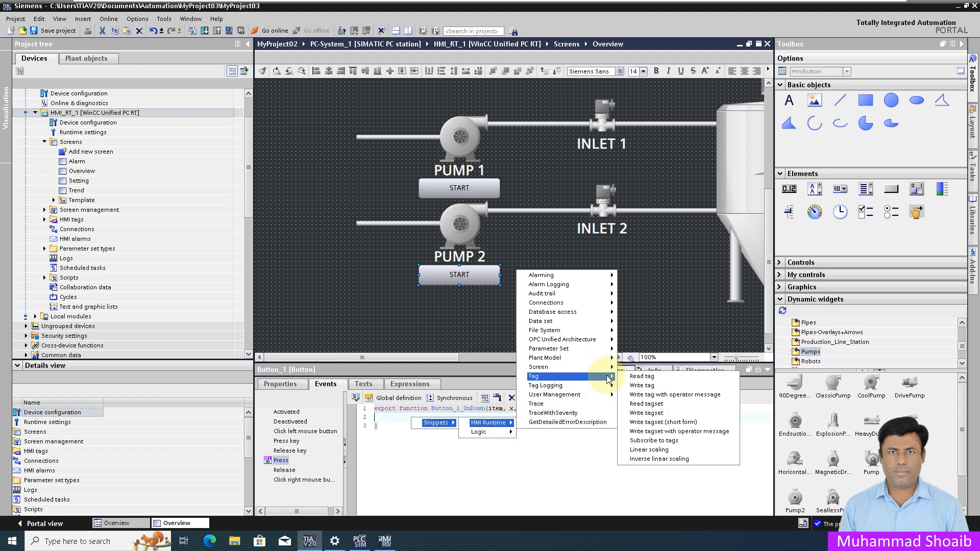
pyautogui.click(639, 386)
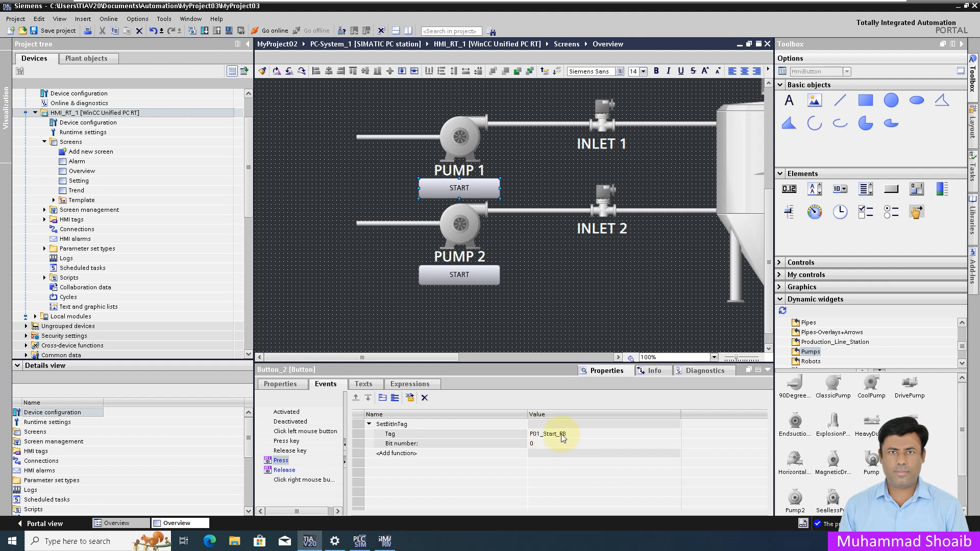
pyautogui.click(571, 434)
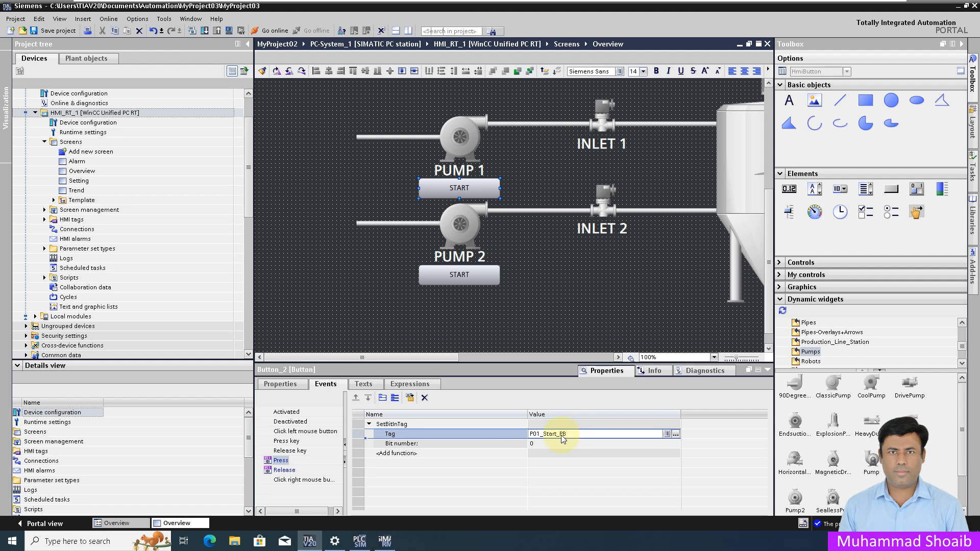
pyautogui.doubleClick(572, 433)
pyautogui.rightClick(557, 435)
pyautogui.click(676, 434)
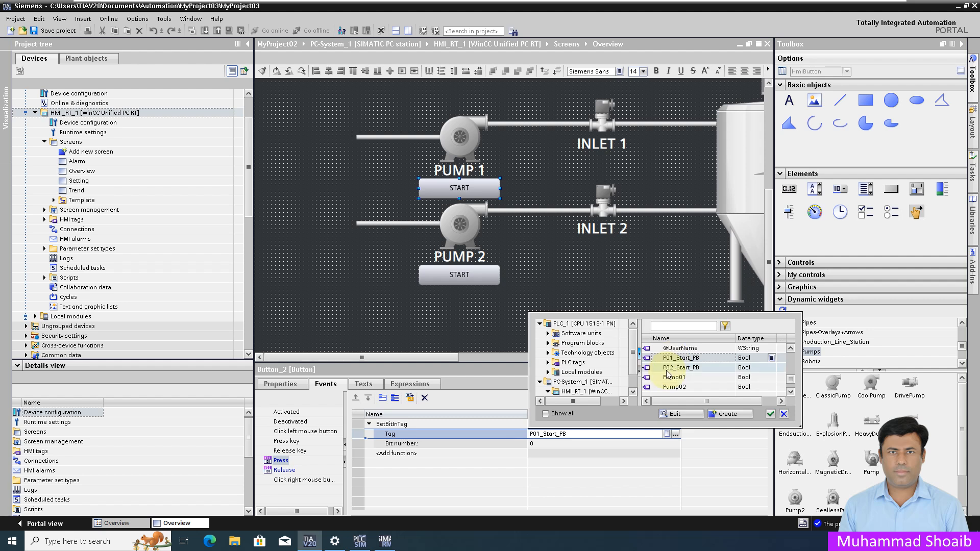
pyautogui.click(577, 437)
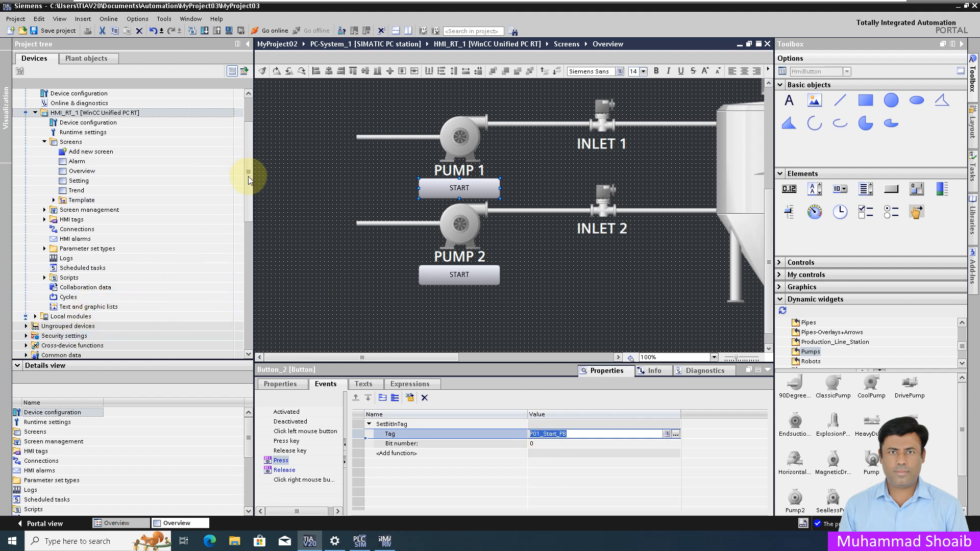
pyautogui.scroll(-5, 249, 181)
pyautogui.scroll(6, 249, 178)
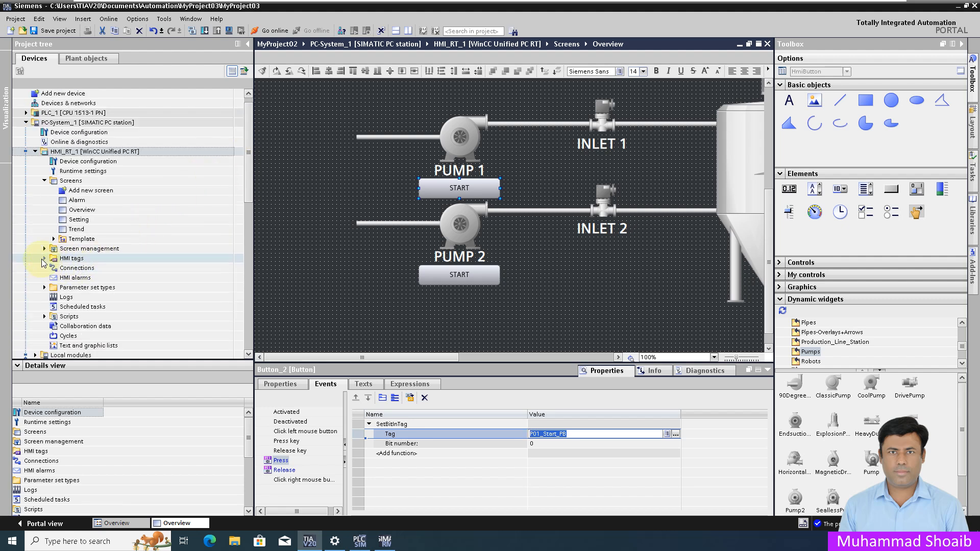
pyautogui.click(44, 259)
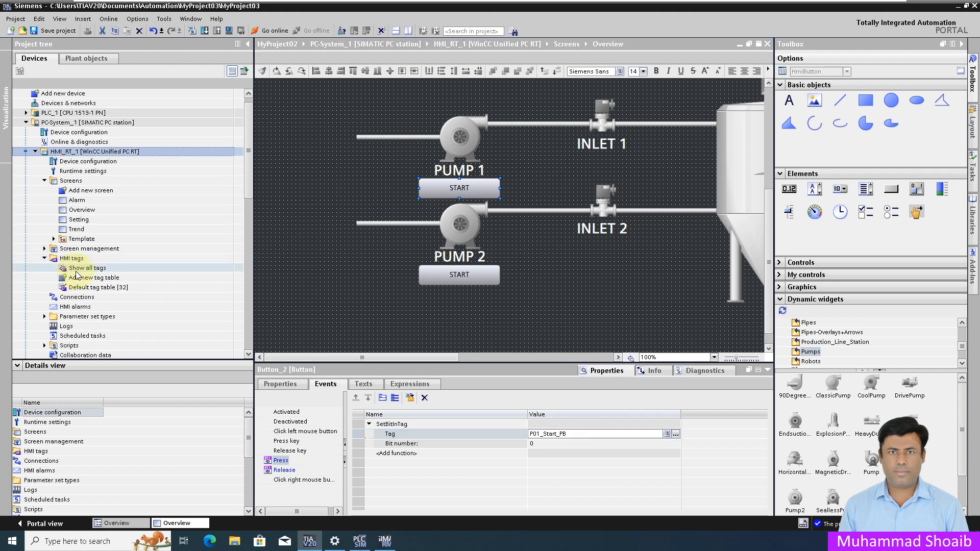
# Open Show all tags, copy the P02_Start_PB tag name, and return to Overview
pyautogui.doubleClick(85, 271)
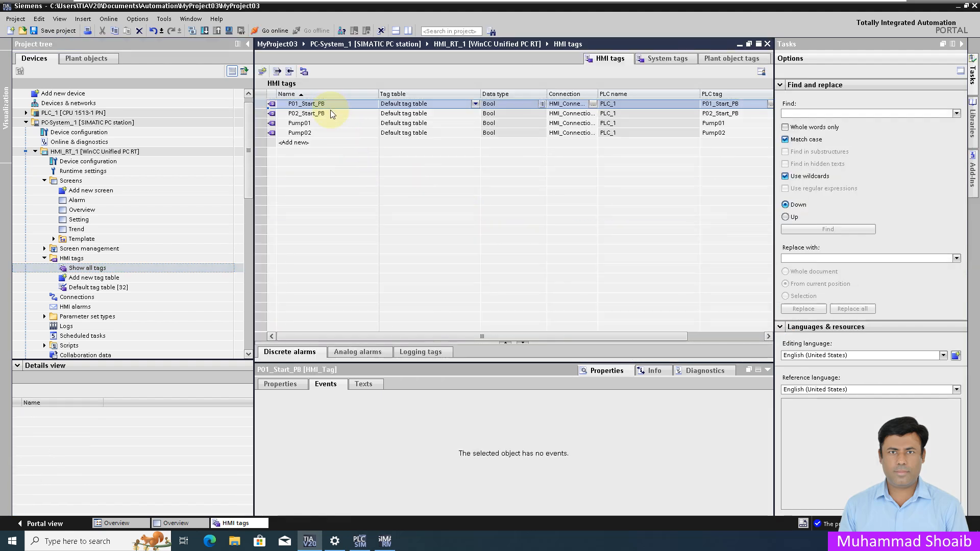
pyautogui.click(329, 112)
pyautogui.click(330, 113)
pyautogui.hotkey('ctrl', 'c')
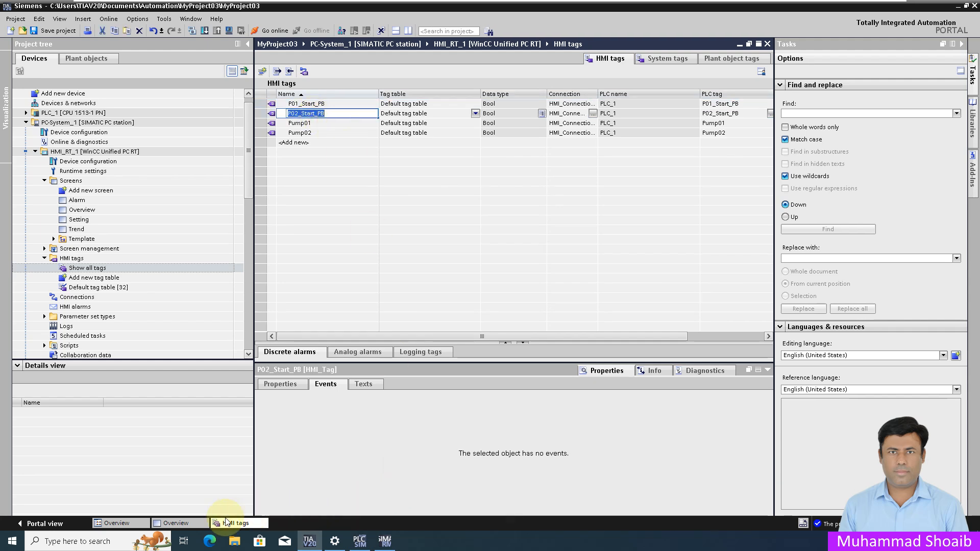
pyautogui.click(178, 523)
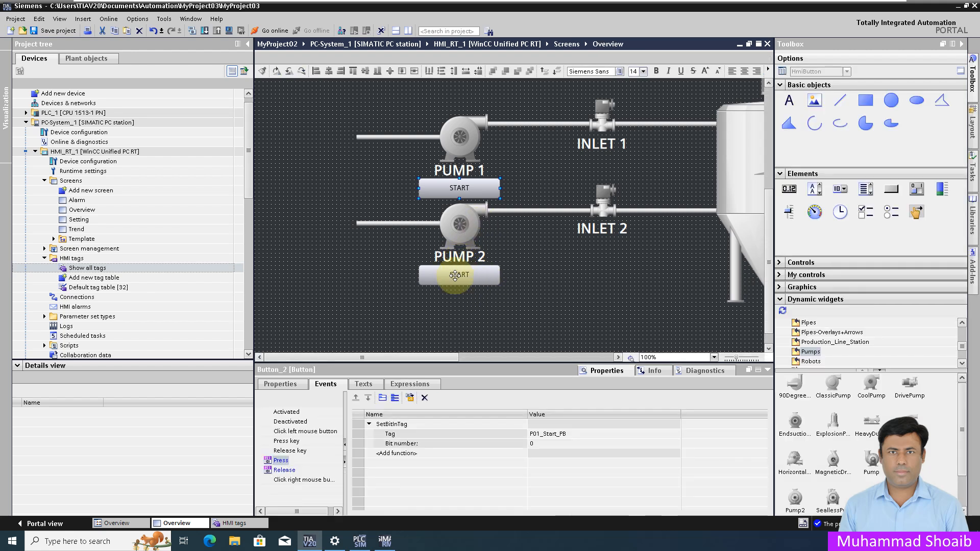
# Change PUMP 2 START's Press script to write 1 to P02_Start_PB instead of MyTag1 and 1234
pyautogui.click(434, 281)
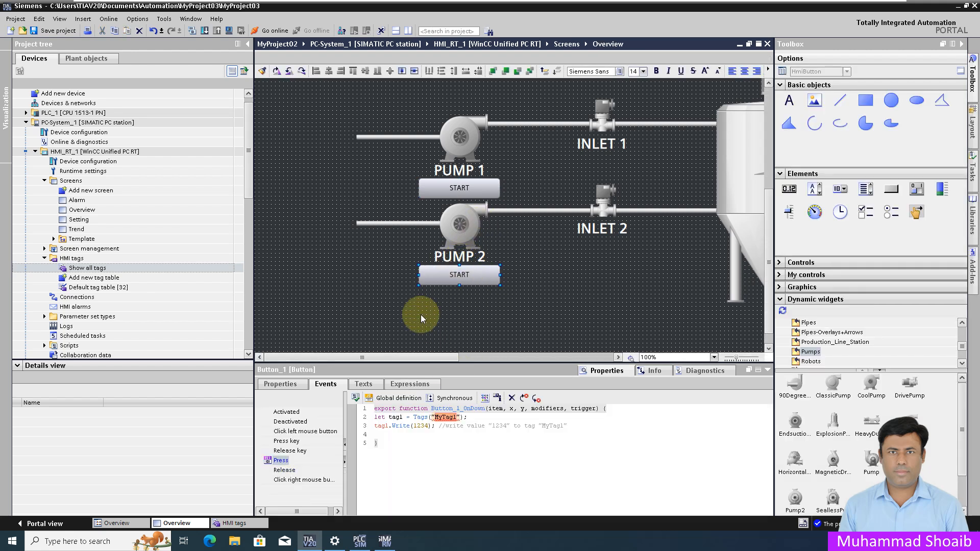
pyautogui.click(458, 417)
pyautogui.moveTo(455, 417); pyautogui.dragTo(435, 418)
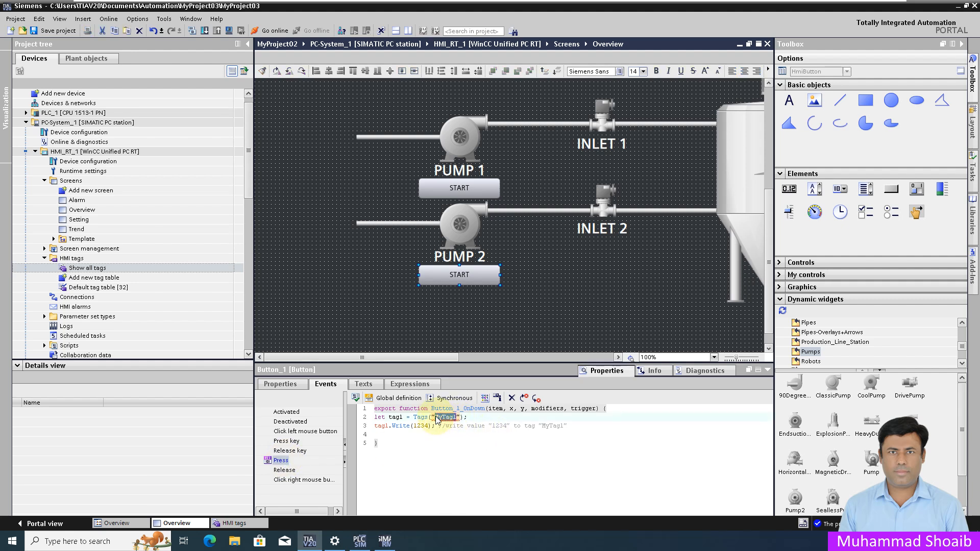
pyautogui.hotkey('ctrl', 'v')
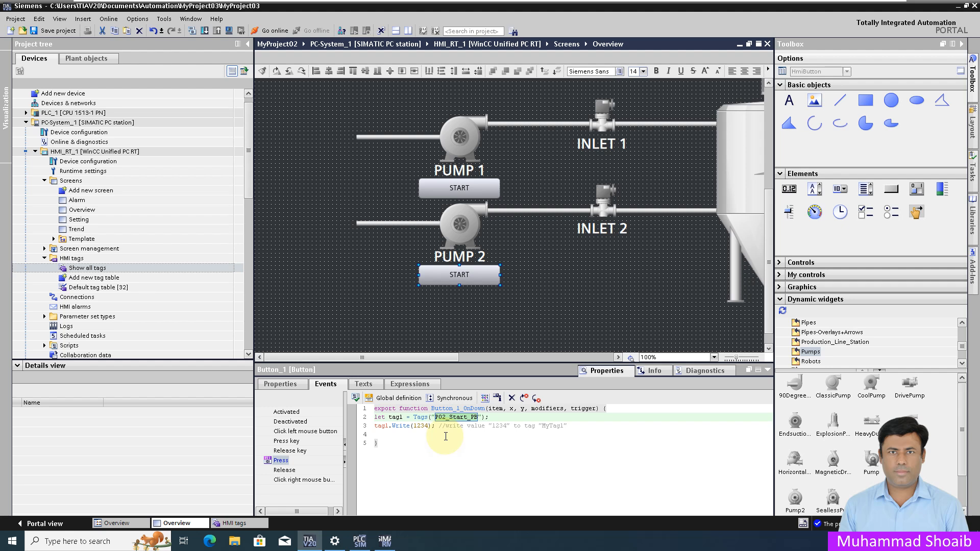
pyautogui.moveTo(428, 427); pyautogui.dragTo(413, 427)
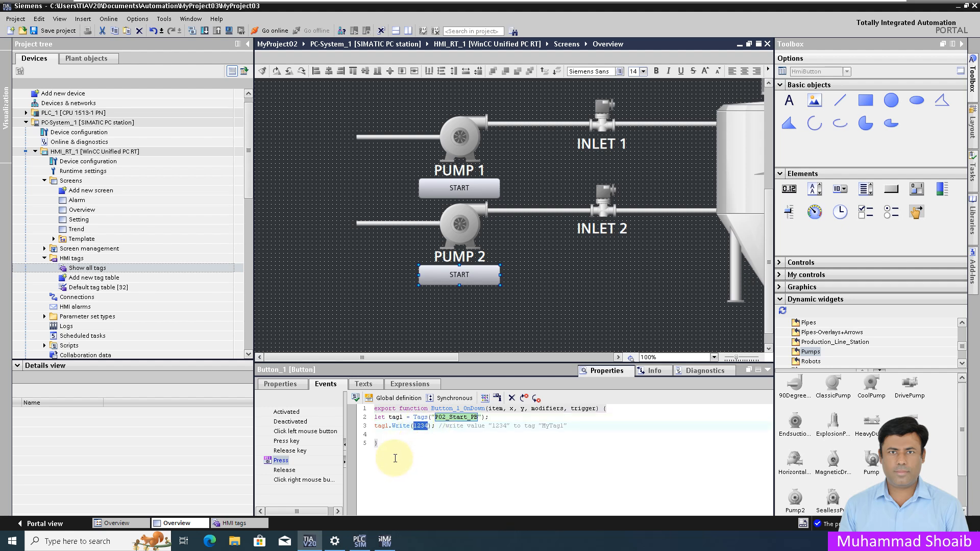
pyautogui.write('1')
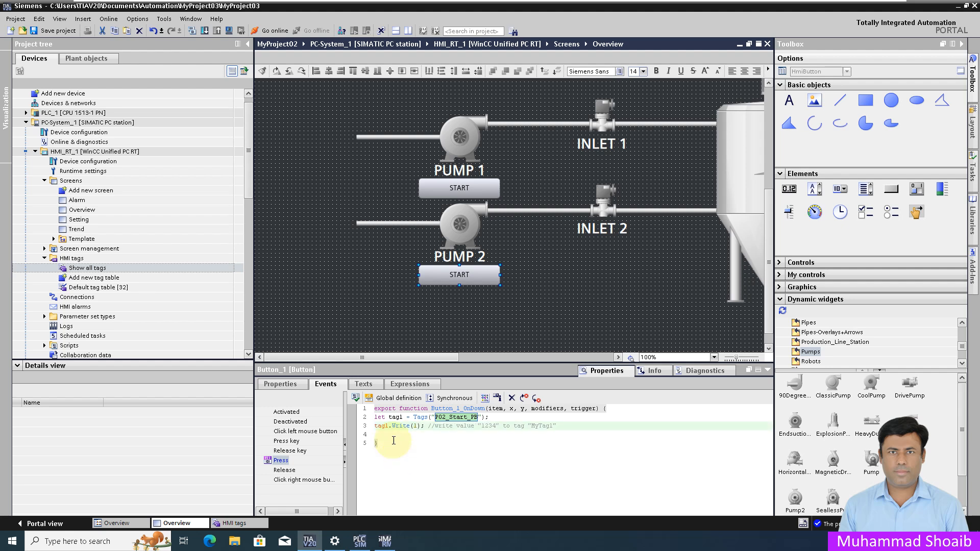
pyautogui.click(284, 470)
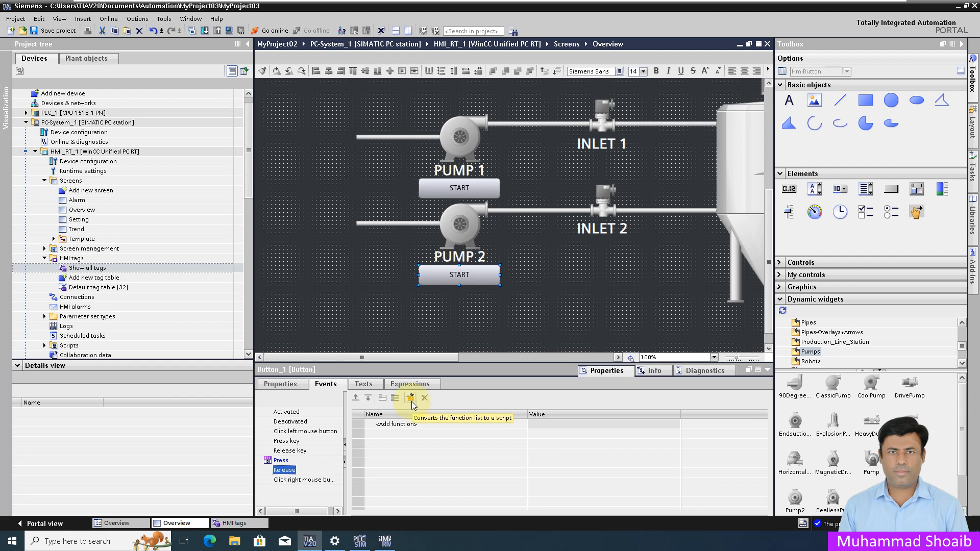
# Turn PUMP 2 START's Release event into a script and insert the HMI Runtime Write tag snippet
pyautogui.click(410, 399)
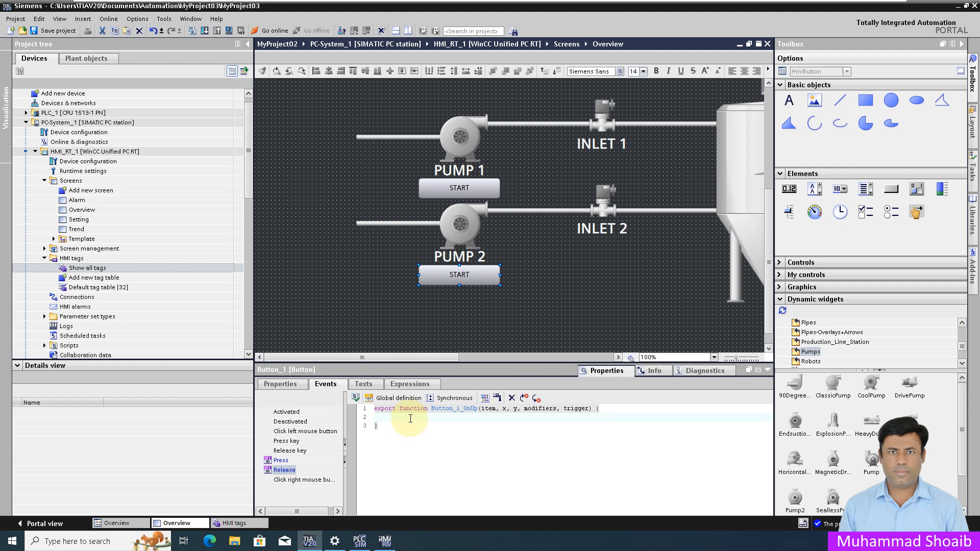
pyautogui.rightClick(410, 419)
pyautogui.moveTo(435, 424)
pyautogui.moveTo(487, 424)
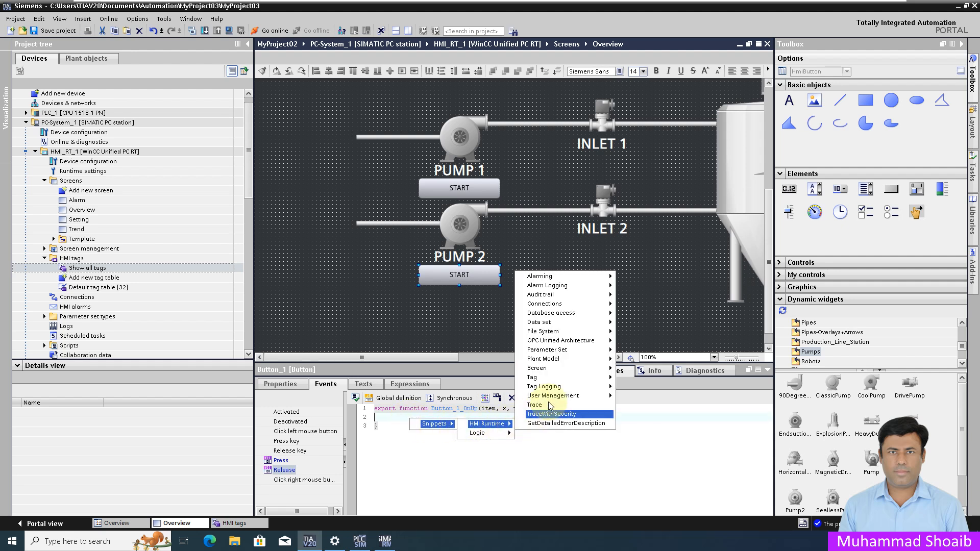
pyautogui.moveTo(590, 377)
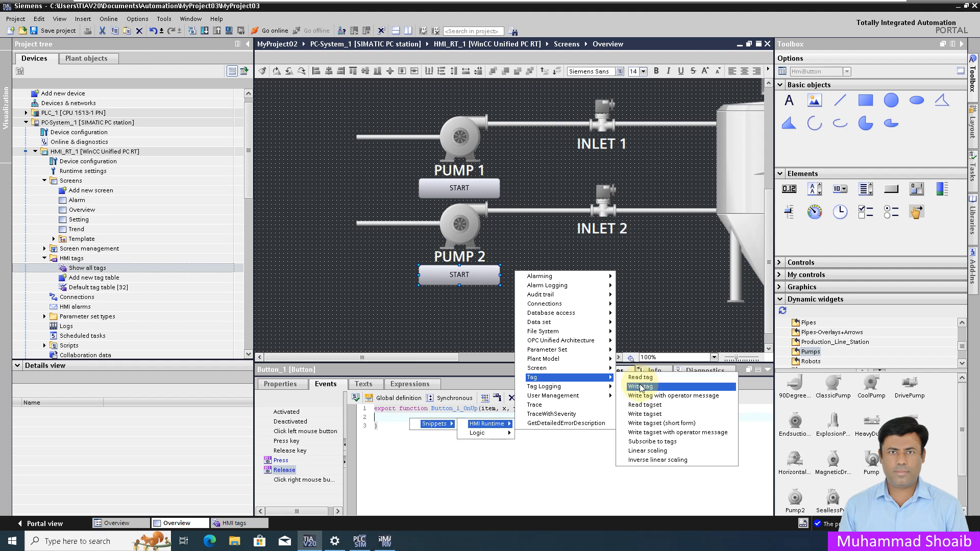
pyautogui.click(644, 387)
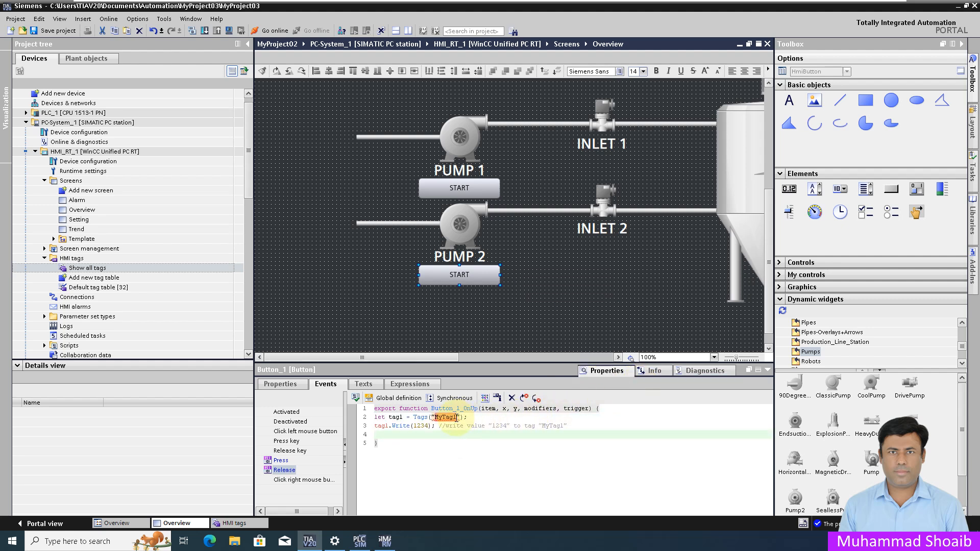
# Make the Release script write 0 to P02_Start_PB in place of MyTag1 and 1234
pyautogui.hotkey('ctrl', 'v')
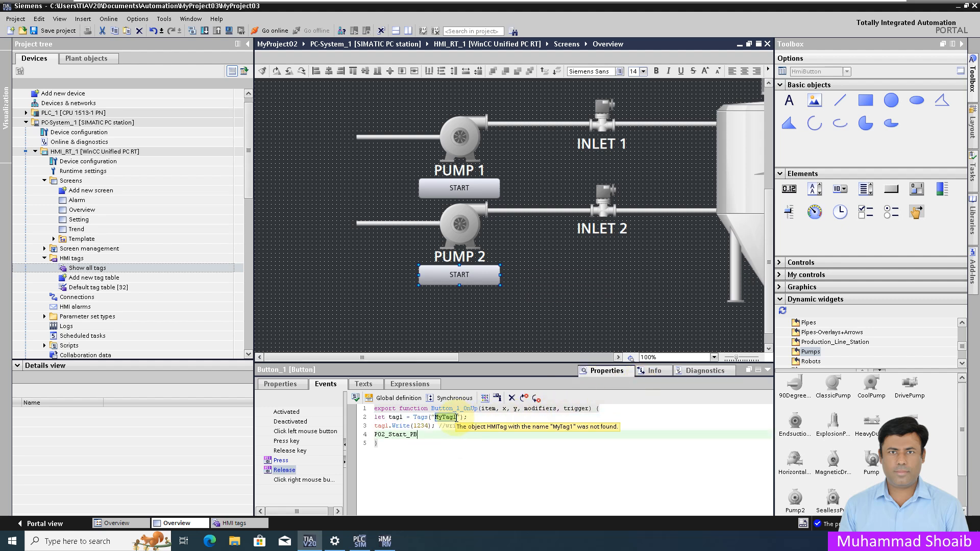
pyautogui.hotkey('ctrl', 'z')
pyautogui.doubleClick(442, 417)
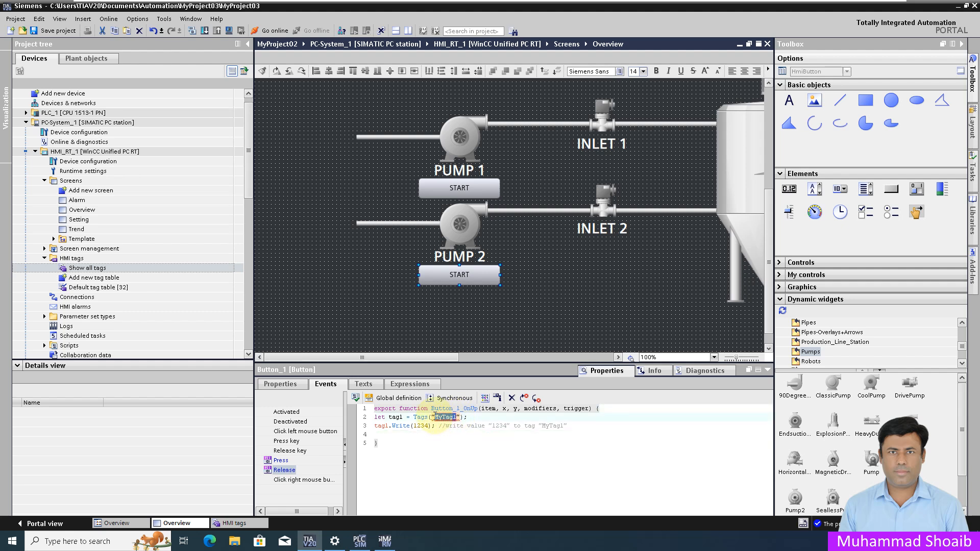
pyautogui.hotkey('ctrl', 'v')
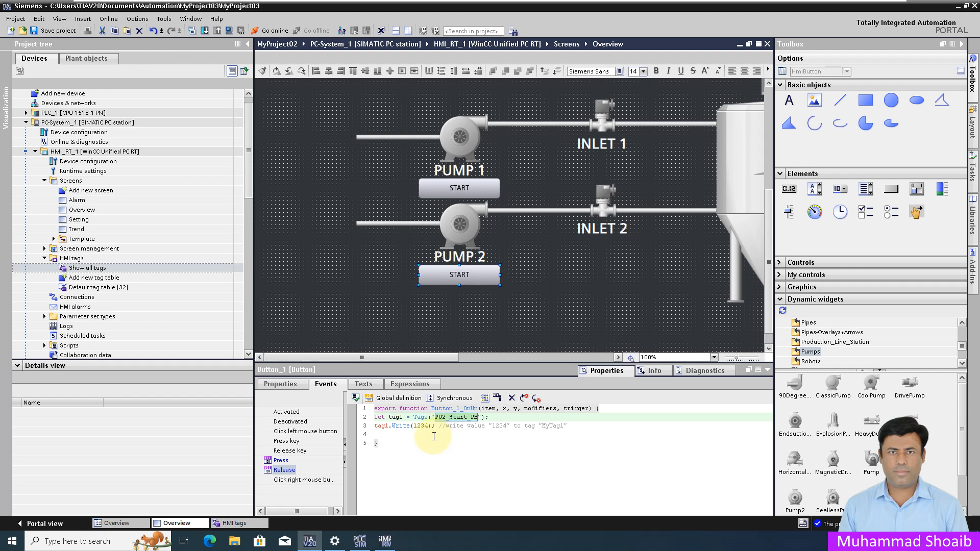
pyautogui.moveTo(427, 426); pyautogui.dragTo(413, 426)
pyautogui.write('0')
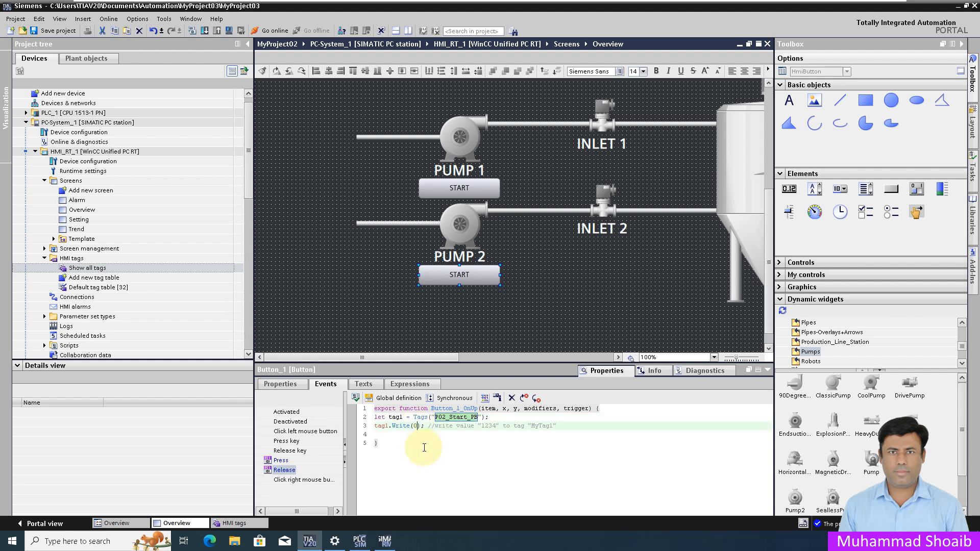
# Recheck the Press script, return to the Release script, and save the project
pyautogui.click(280, 461)
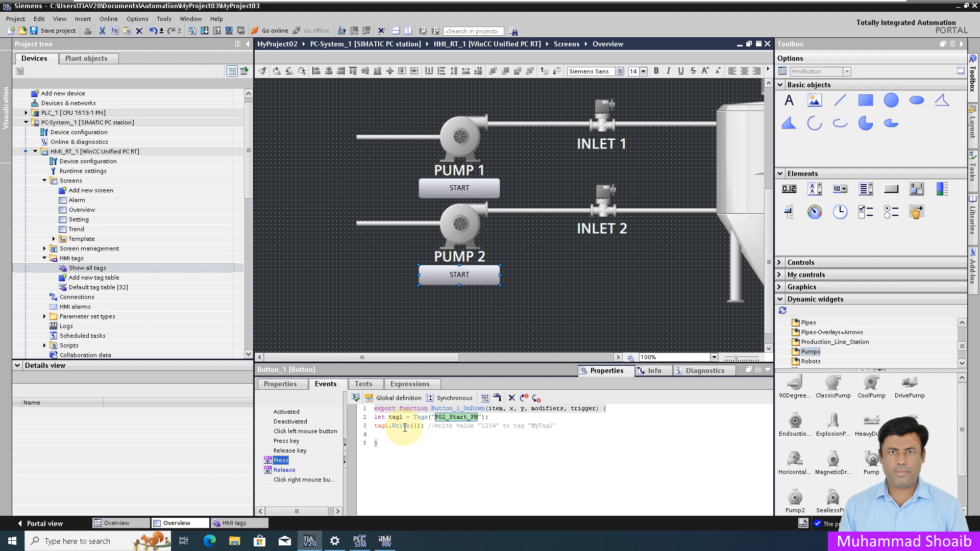
pyautogui.click(286, 472)
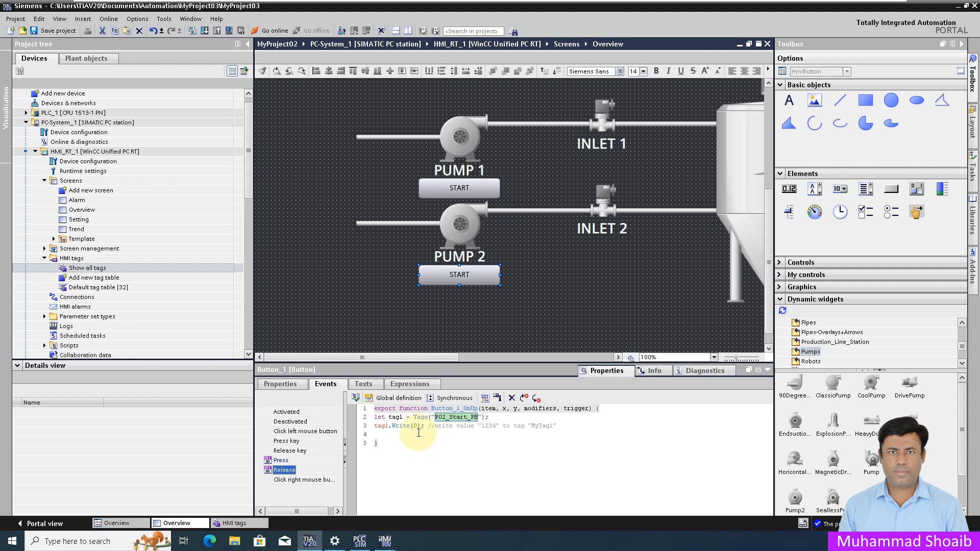
pyautogui.click(51, 32)
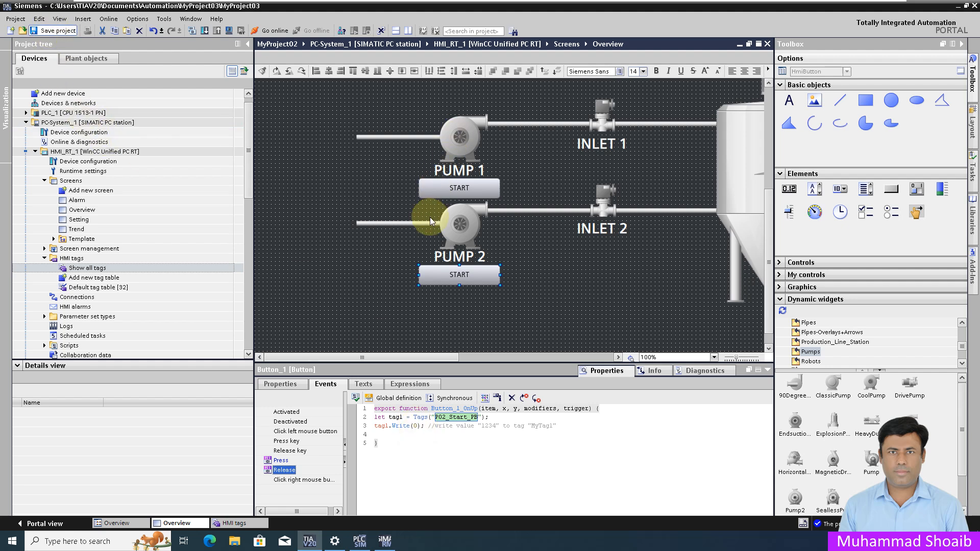
# Download Software (all) to HMI_RT_1 with Load Runtime set to Full download
pyautogui.click(113, 153)
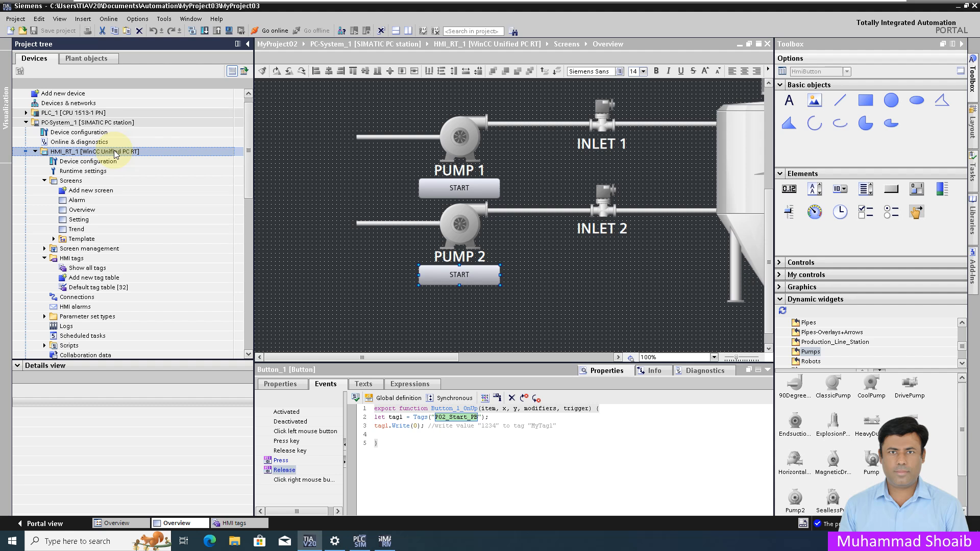
pyautogui.rightClick(115, 153)
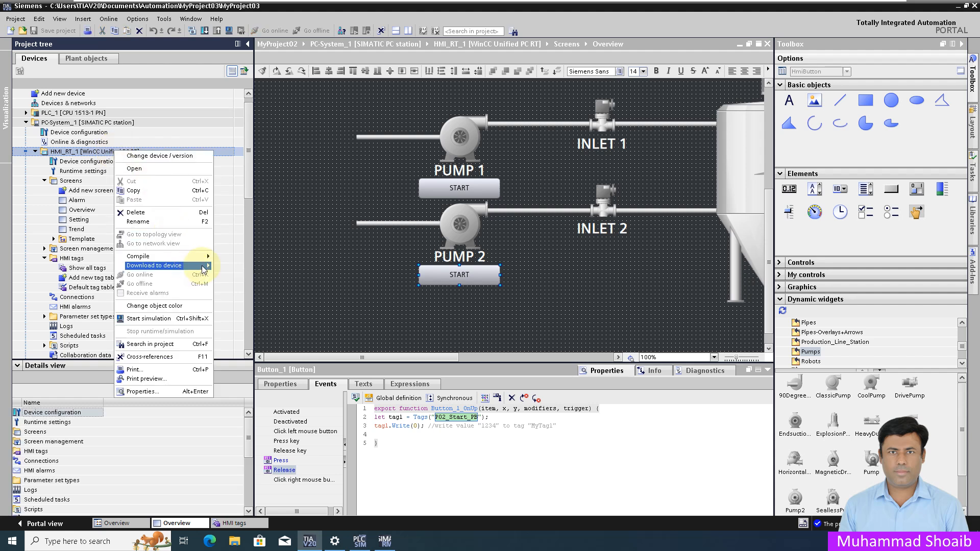
pyautogui.moveTo(203, 270)
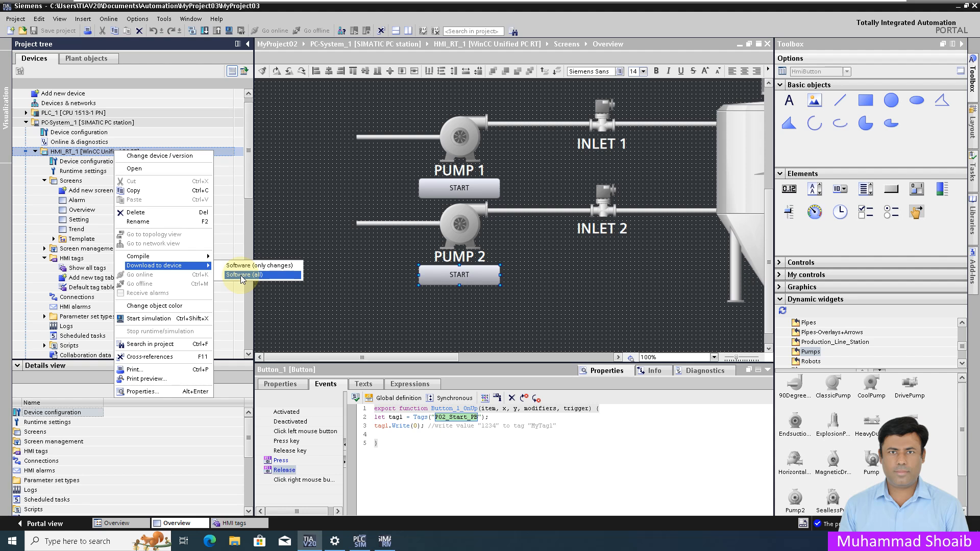
pyautogui.click(243, 276)
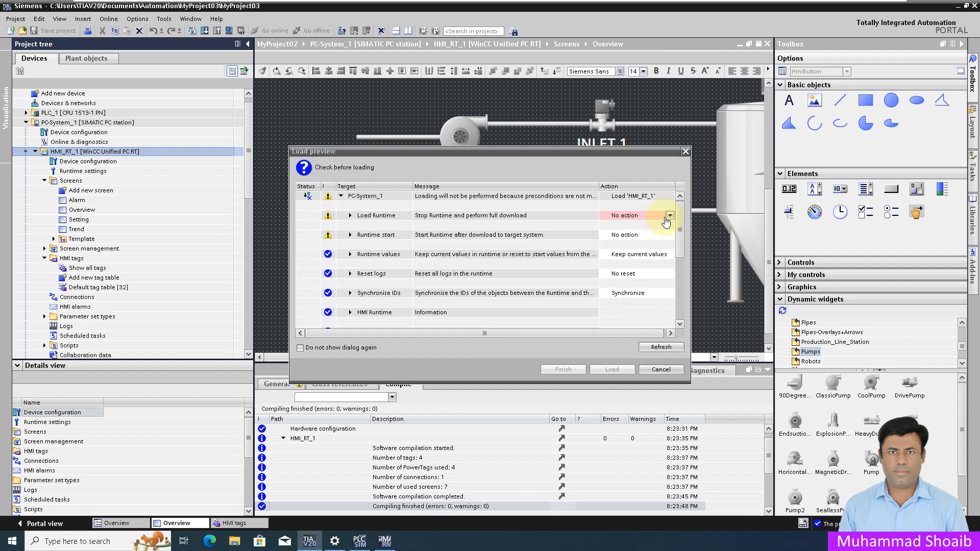
pyautogui.click(670, 216)
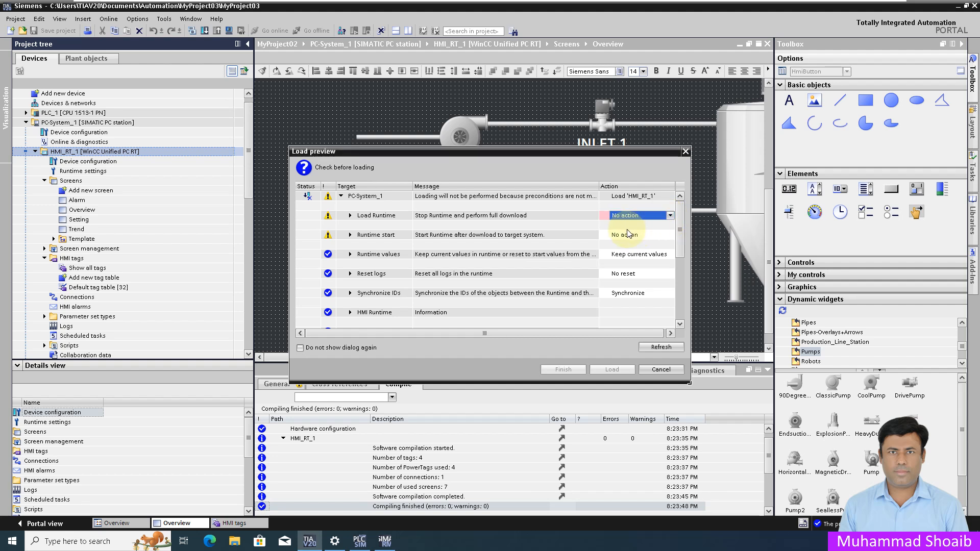
pyautogui.click(628, 232)
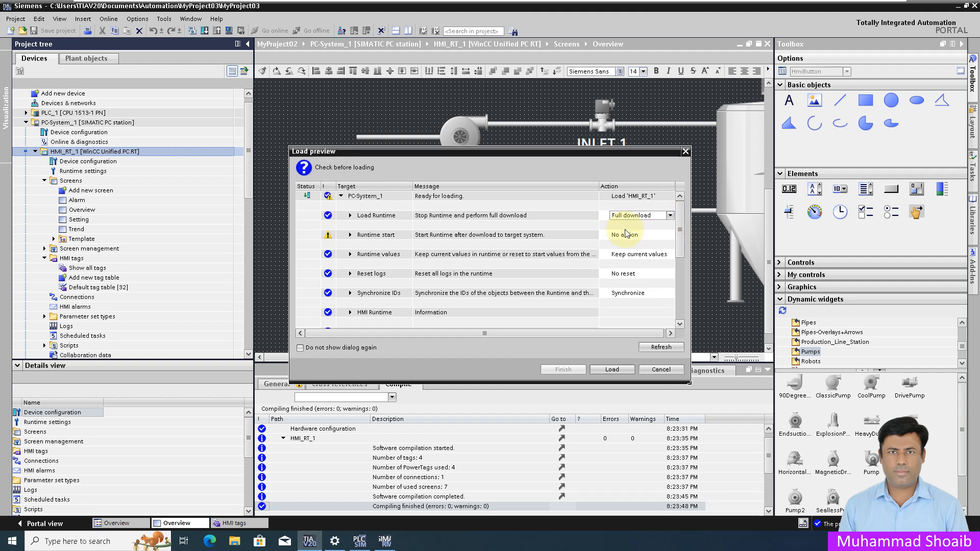
pyautogui.click(617, 369)
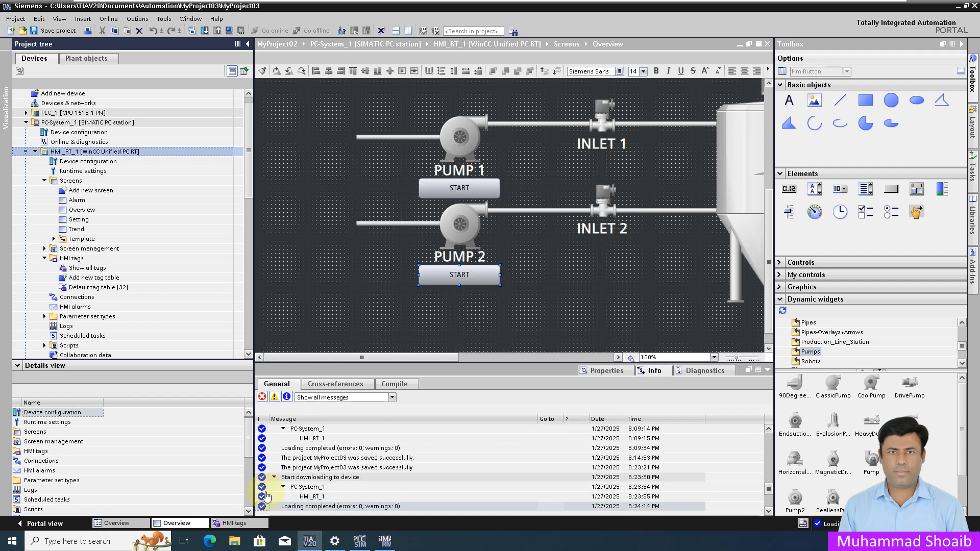
pyautogui.click(214, 545)
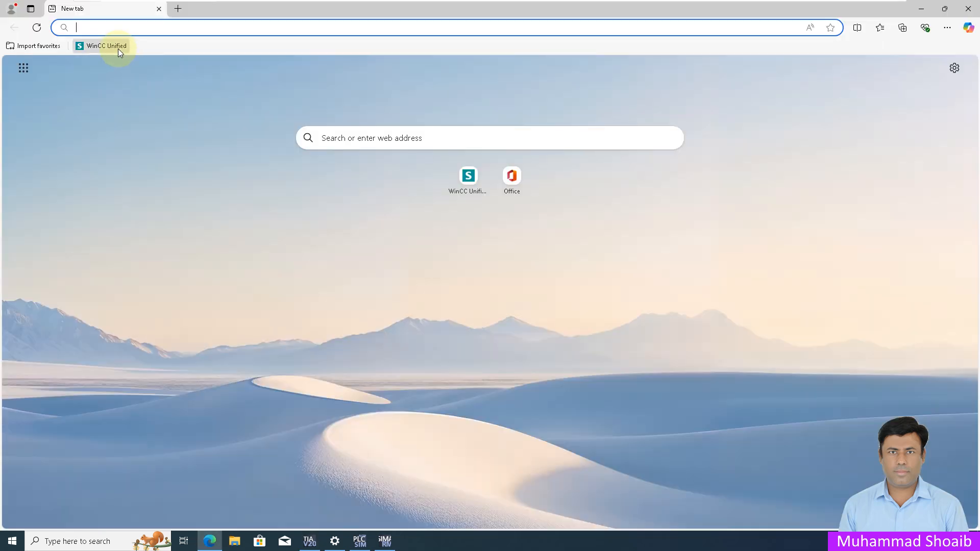
# Launch WinCC Unified RT from the browser bookmark and sign in with the operator's username and password
pyautogui.click(117, 47)
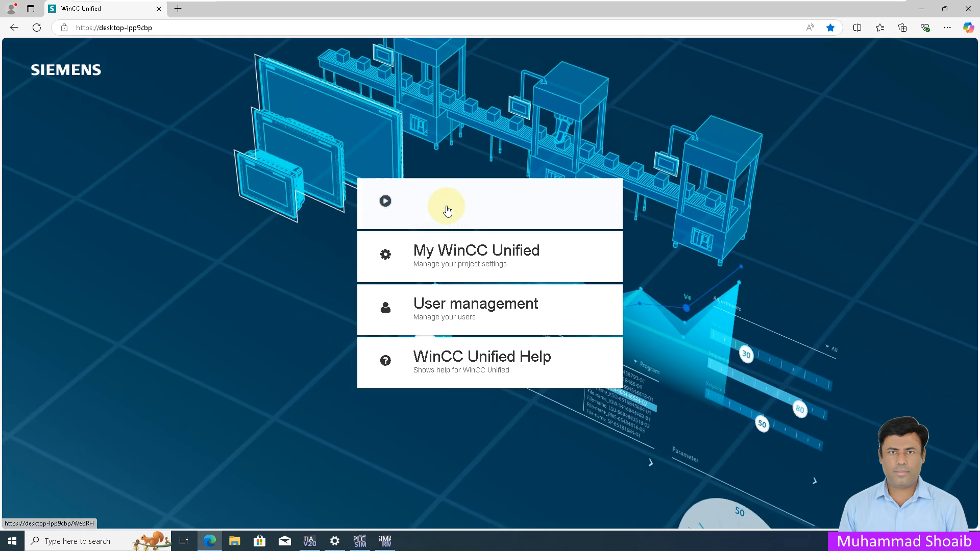
pyautogui.click(446, 206)
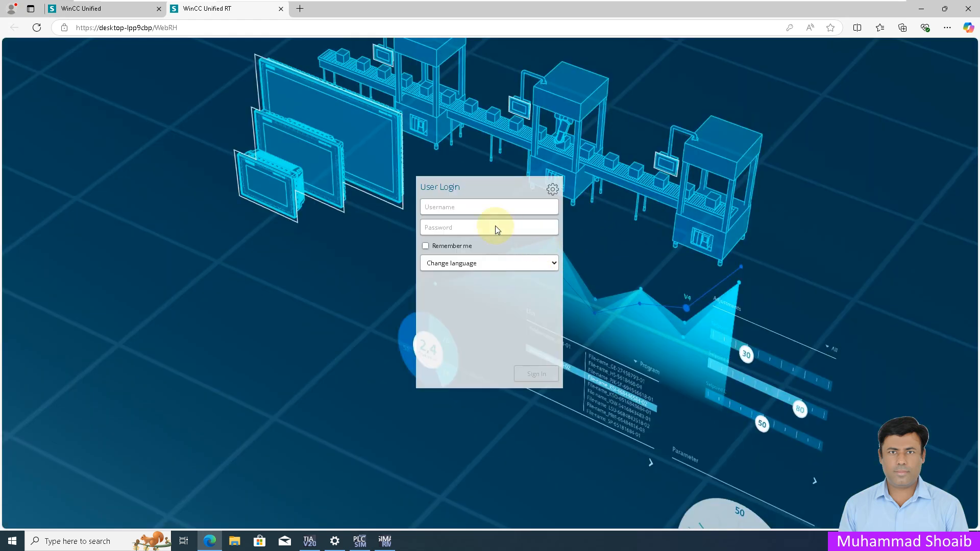
pyautogui.click(476, 208)
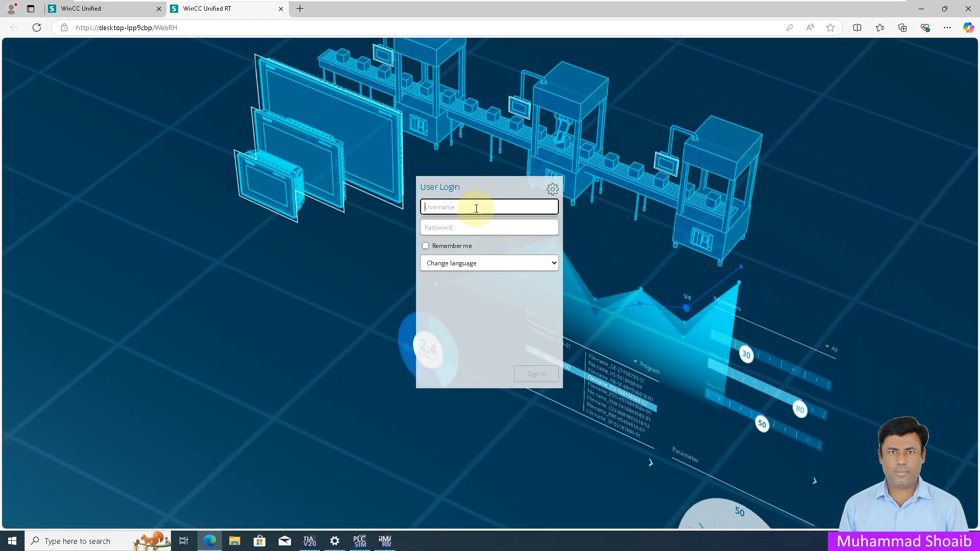
pyautogui.write('sdf')
pyautogui.press('BackSpace')
pyautogui.press('BackSpace')
pyautogui.press('BackSpace')
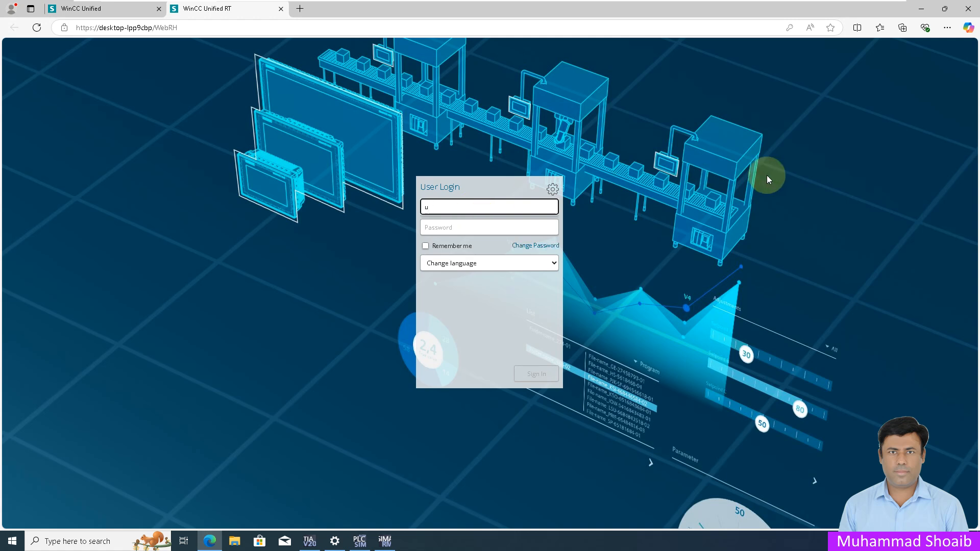
pyautogui.write('User1')
pyautogui.press('Tab')
pyautogui.write('1234567890')
pyautogui.press('Return')
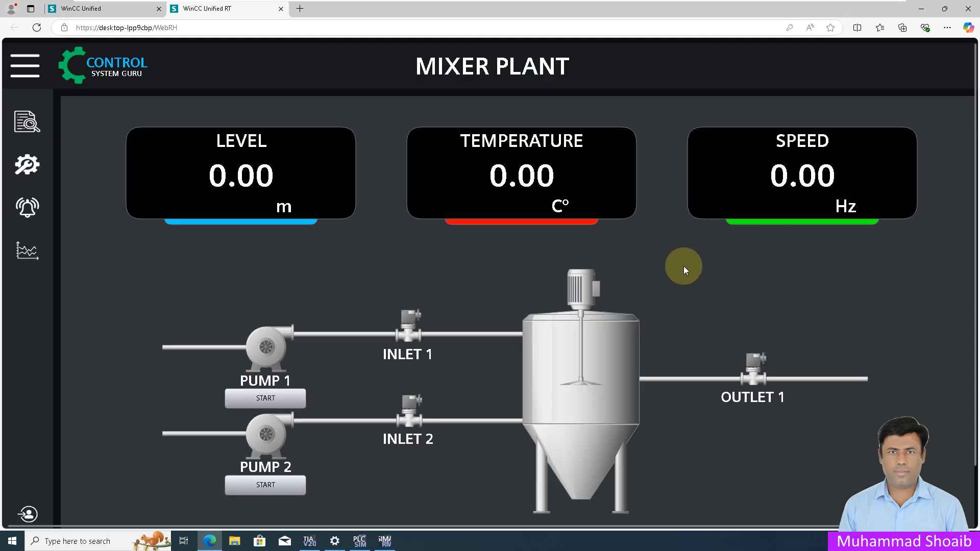
# Switch to full screen with F11, then press PUMP 1 and PUMP 2 START to confirm each turns green
pyautogui.press('F11')
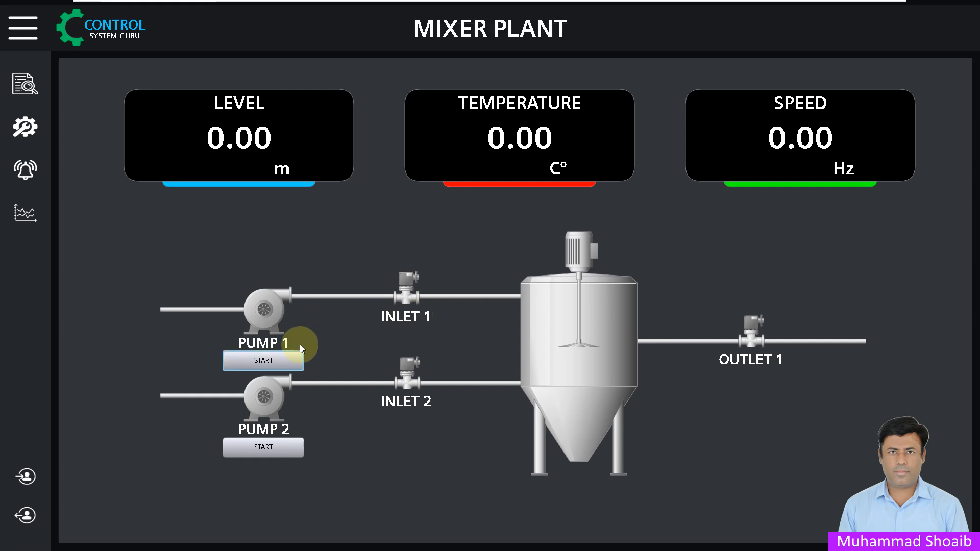
pyautogui.click(265, 362)
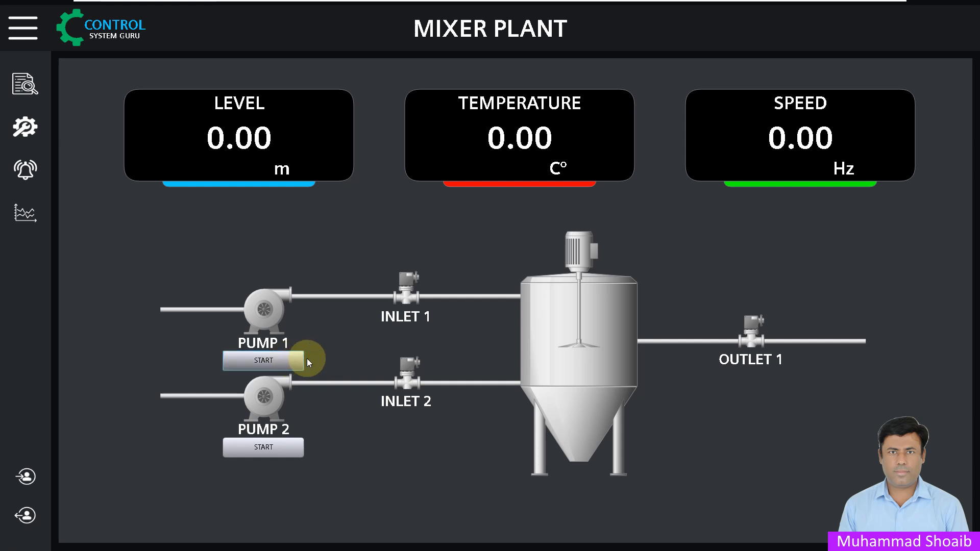
pyautogui.click(282, 450)
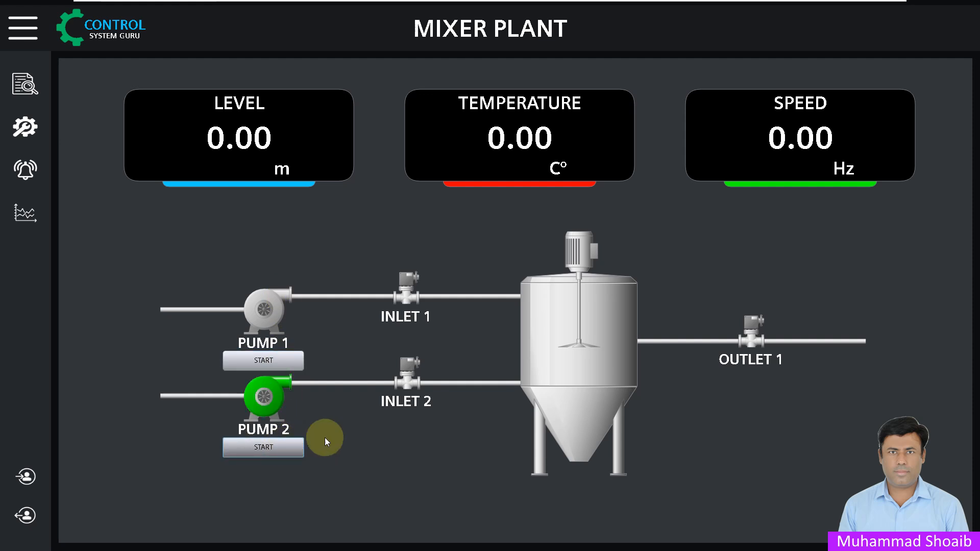